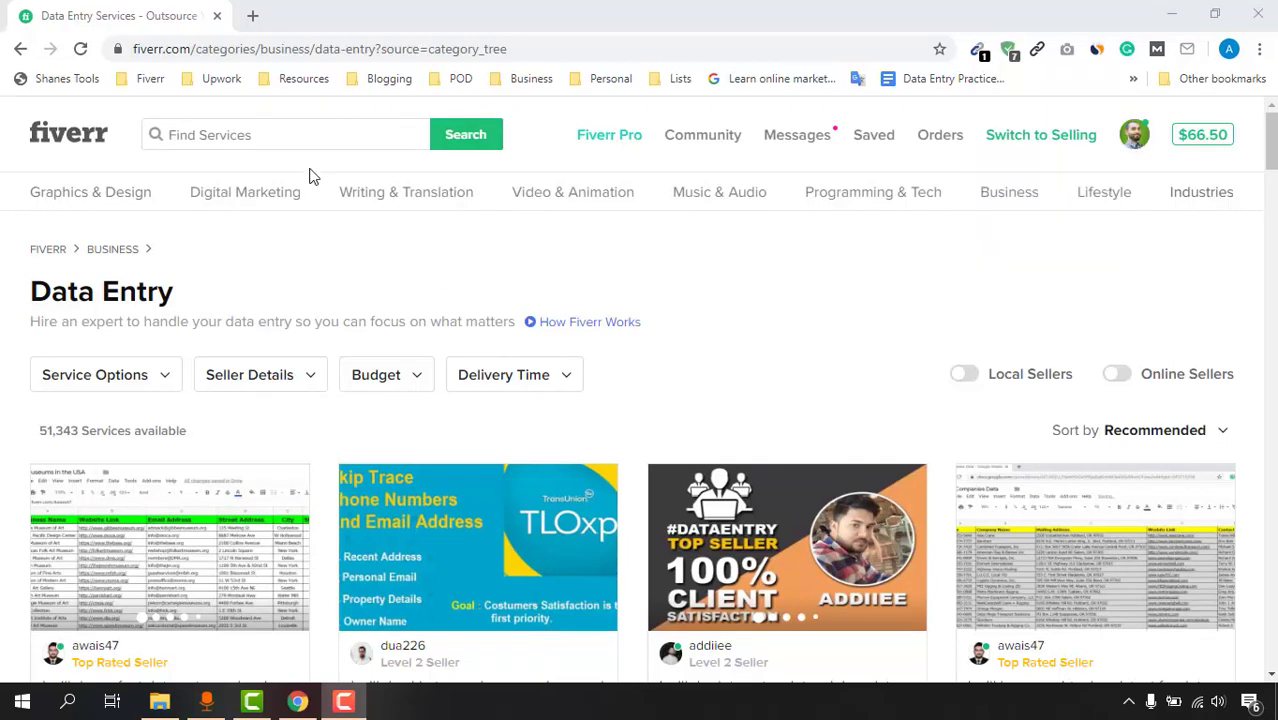
Search Fiverr for 'pdf' and run the suggested 'pdf to word' search.
{"action": "left_click", "coordinate": [260, 137]}
{"action": "left_click", "coordinate": [266, 137]}
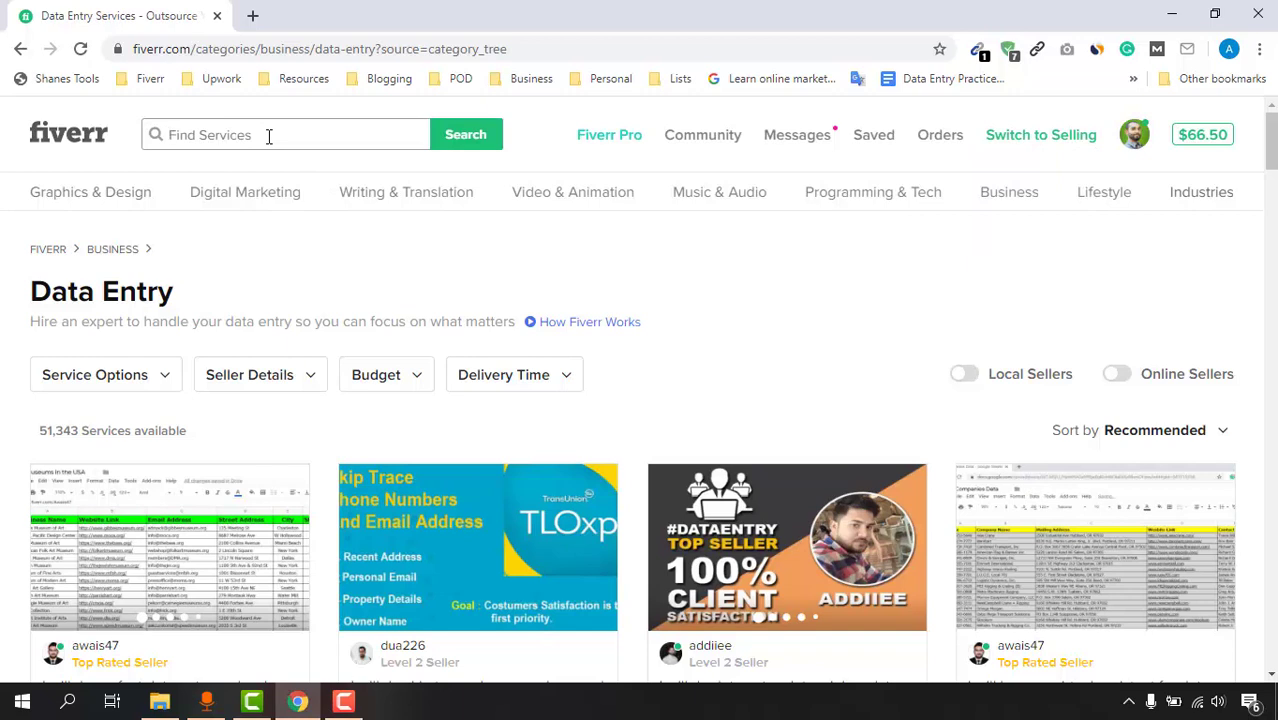
{"action": "type", "text": "pdf to word"}
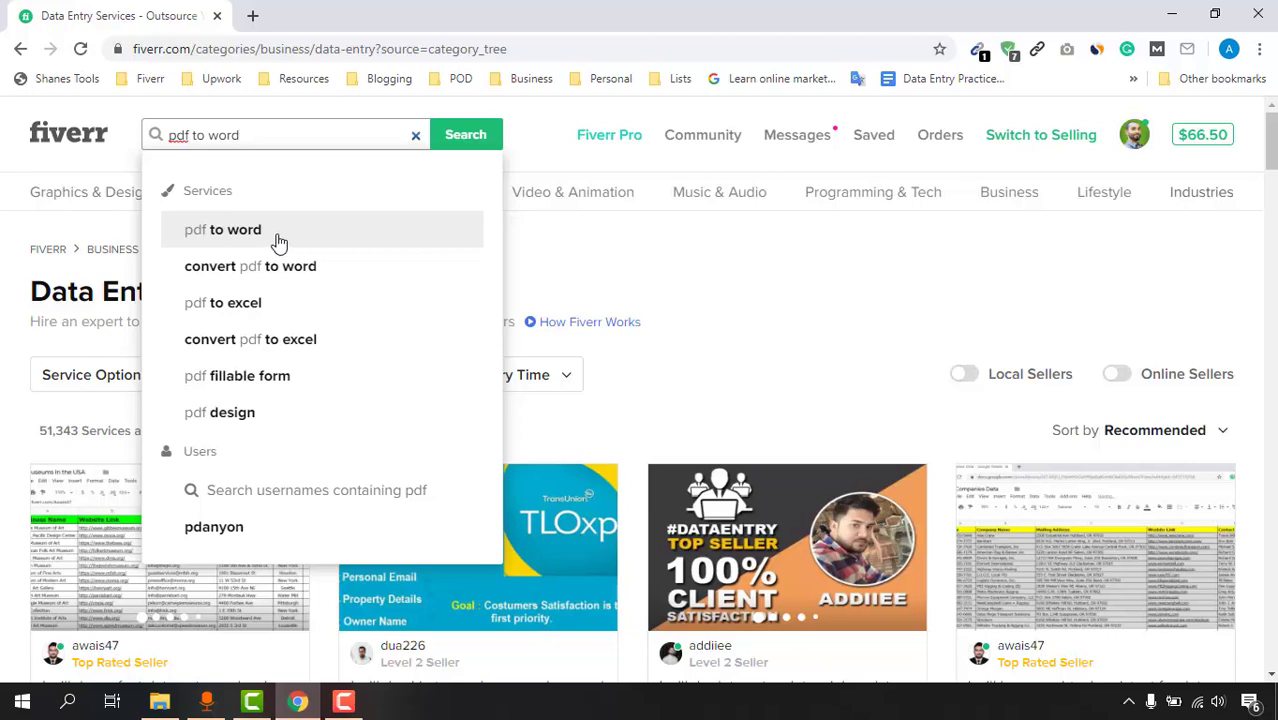
{"action": "right_click", "coordinate": [238, 233]}
{"action": "left_click", "coordinate": [222, 238]}
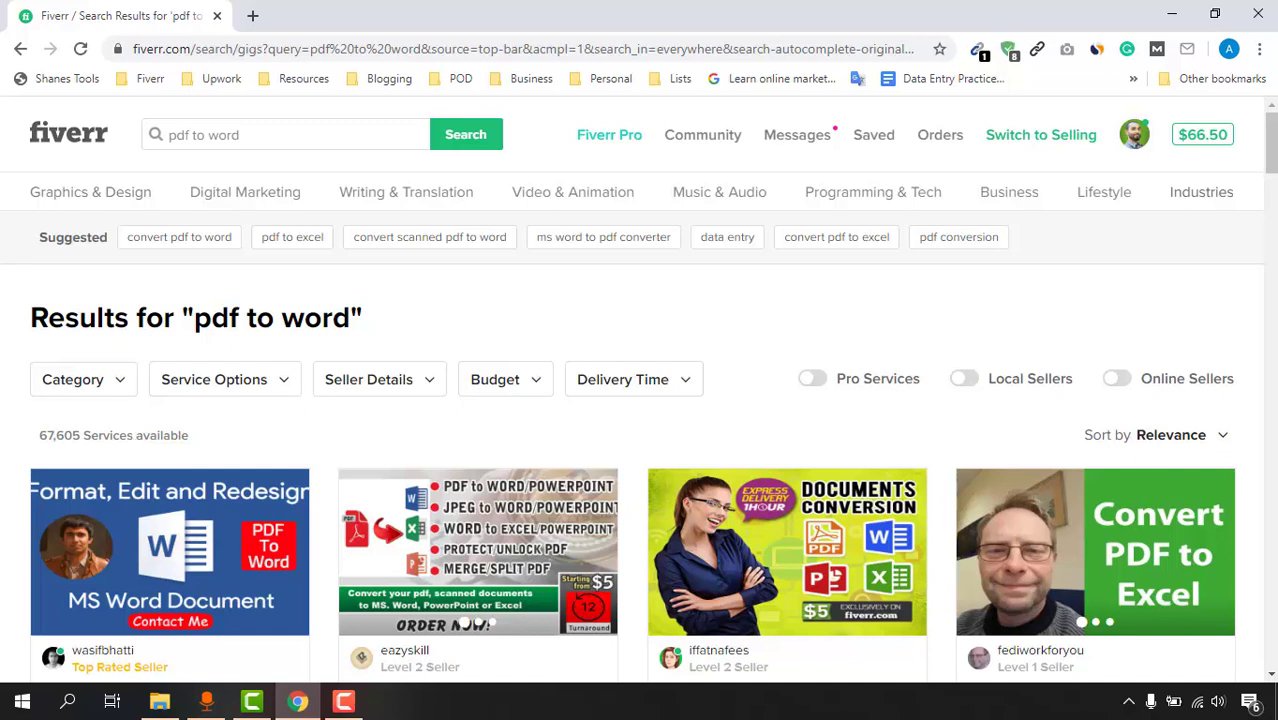
Open the 'I will convert pdf to word' gig from the results in a new tab.
{"action": "scroll", "coordinate": [34, 490], "scroll_direction": "down", "scroll_amount": 1}
{"action": "scroll", "coordinate": [34, 490], "scroll_direction": "down", "scroll_amount": 1}
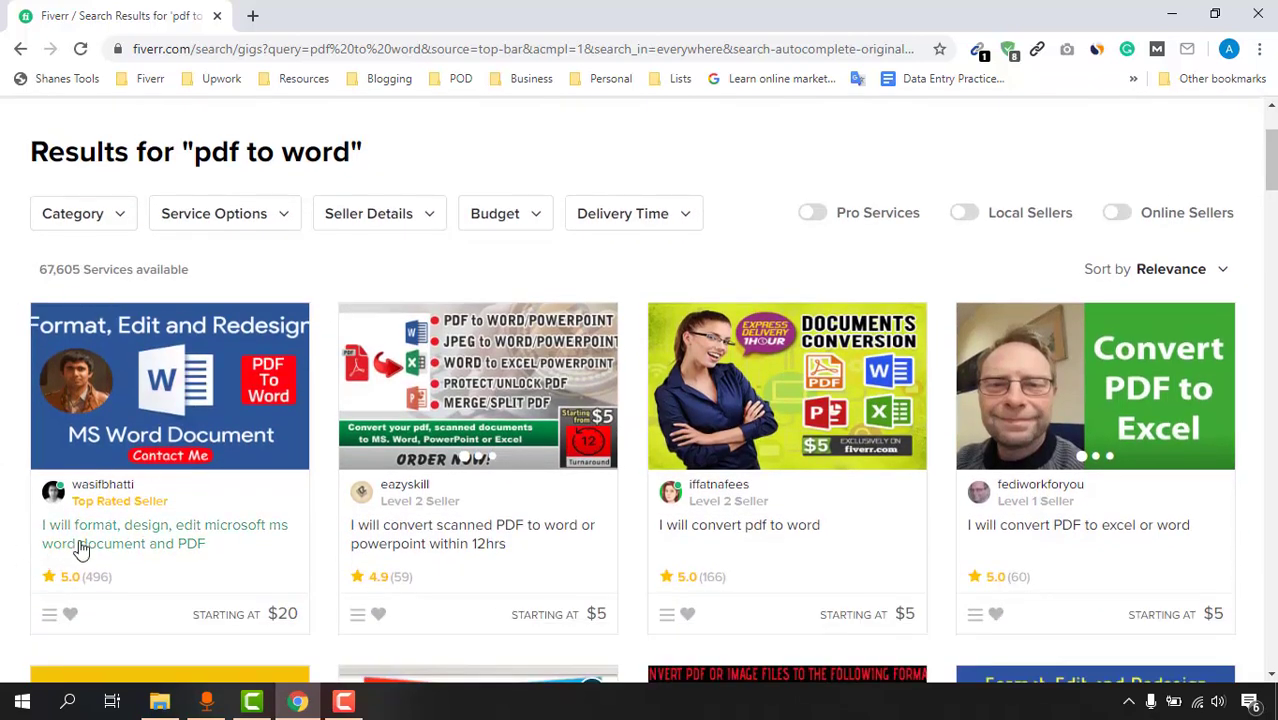
{"action": "scroll", "coordinate": [140, 550], "scroll_direction": "down", "scroll_amount": 1}
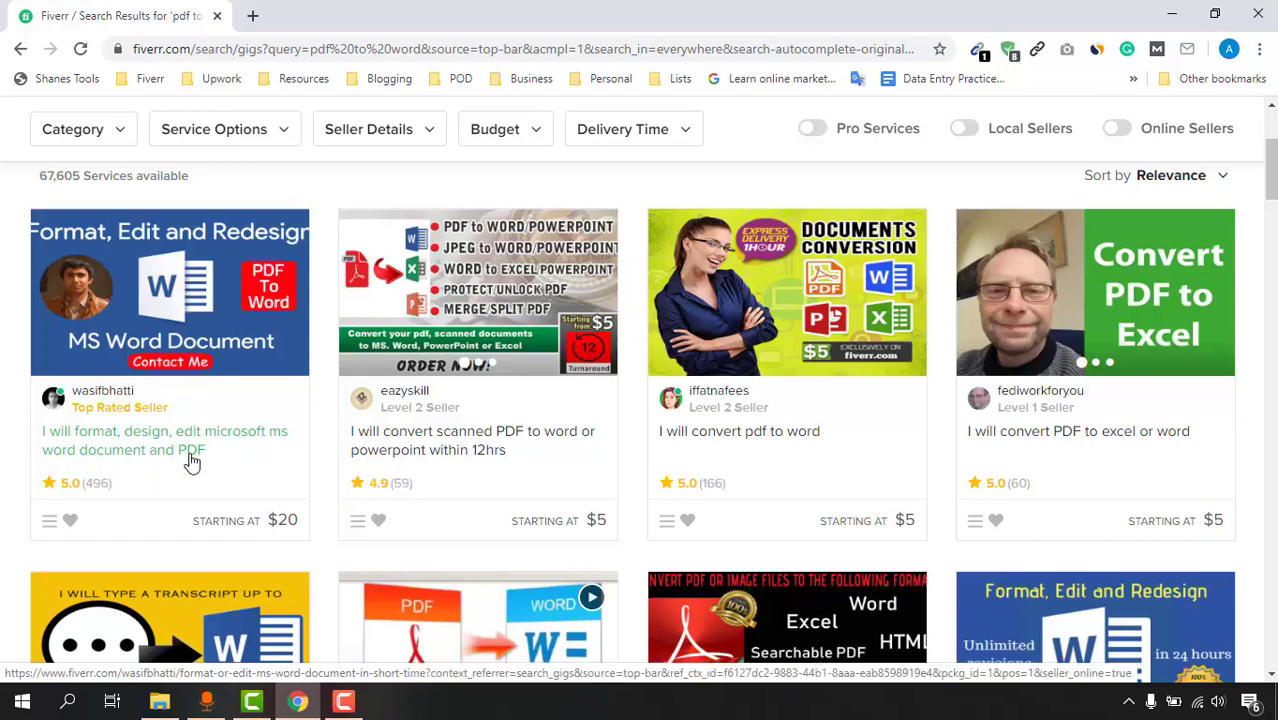
{"action": "mouse_move", "coordinate": [128, 408]}
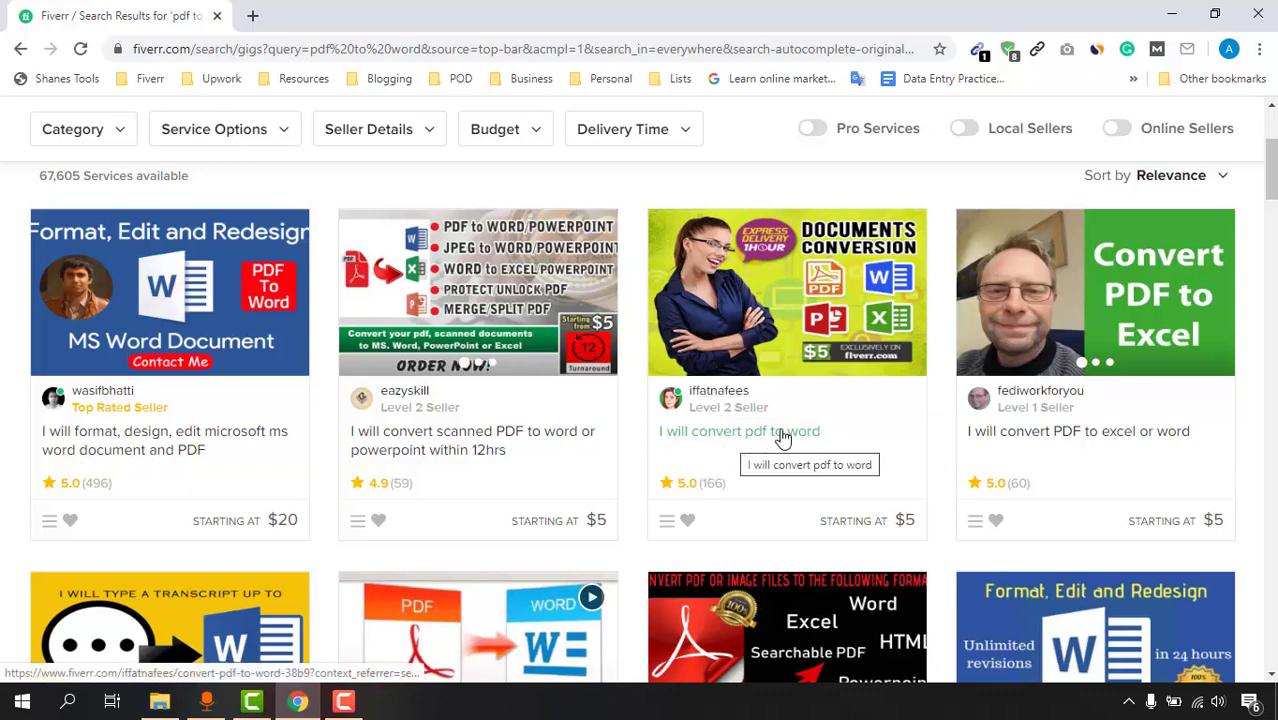
{"action": "right_click", "coordinate": [793, 440]}
{"action": "left_click", "coordinate": [817, 448]}
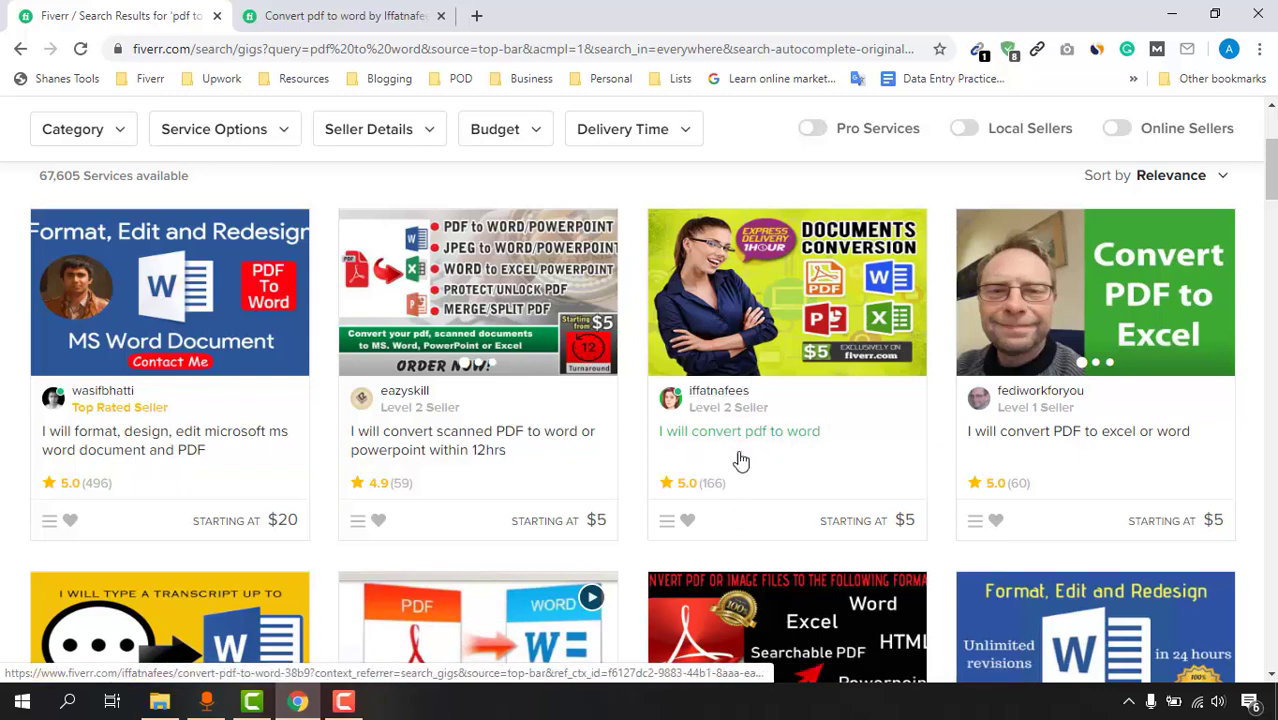
Scroll the gig page down to its About This Gig description.
{"action": "left_click_drag", "start_coordinate": [728, 495], "coordinate": [666, 495]}
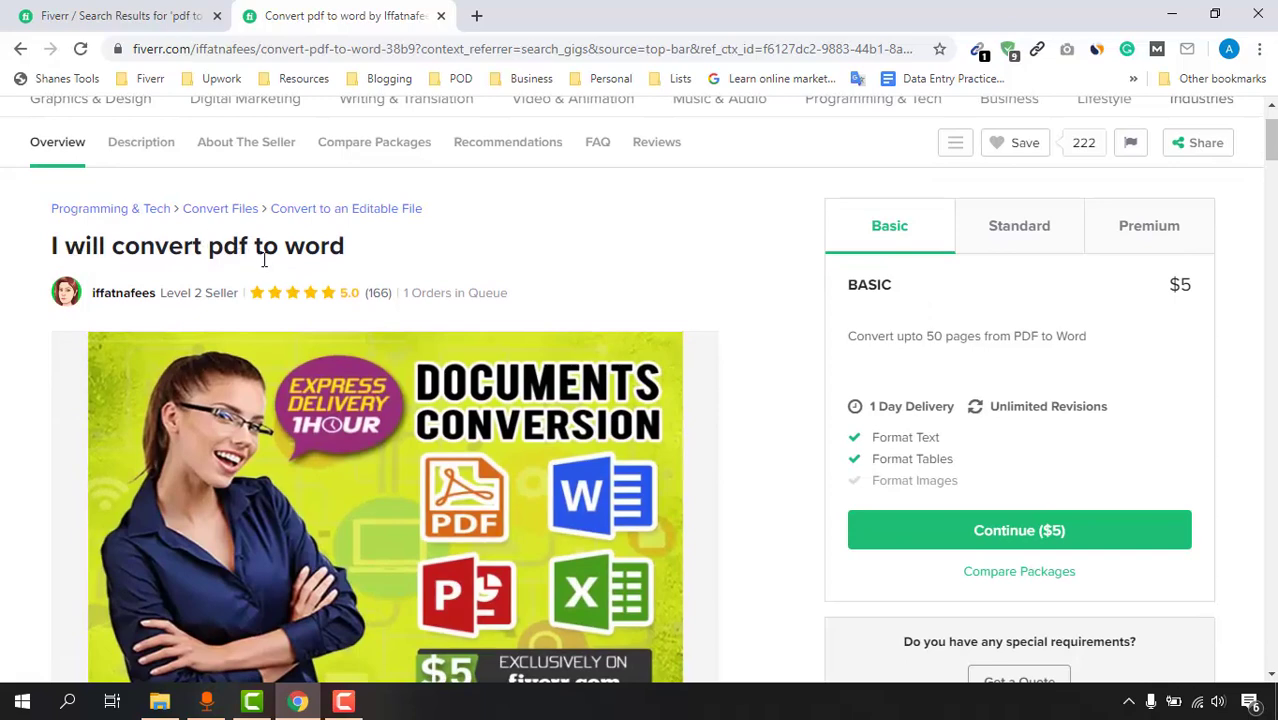
{"action": "scroll", "coordinate": [3, 352], "scroll_direction": "down", "scroll_amount": 3}
{"action": "scroll", "coordinate": [20, 380], "scroll_direction": "up", "scroll_amount": 1}
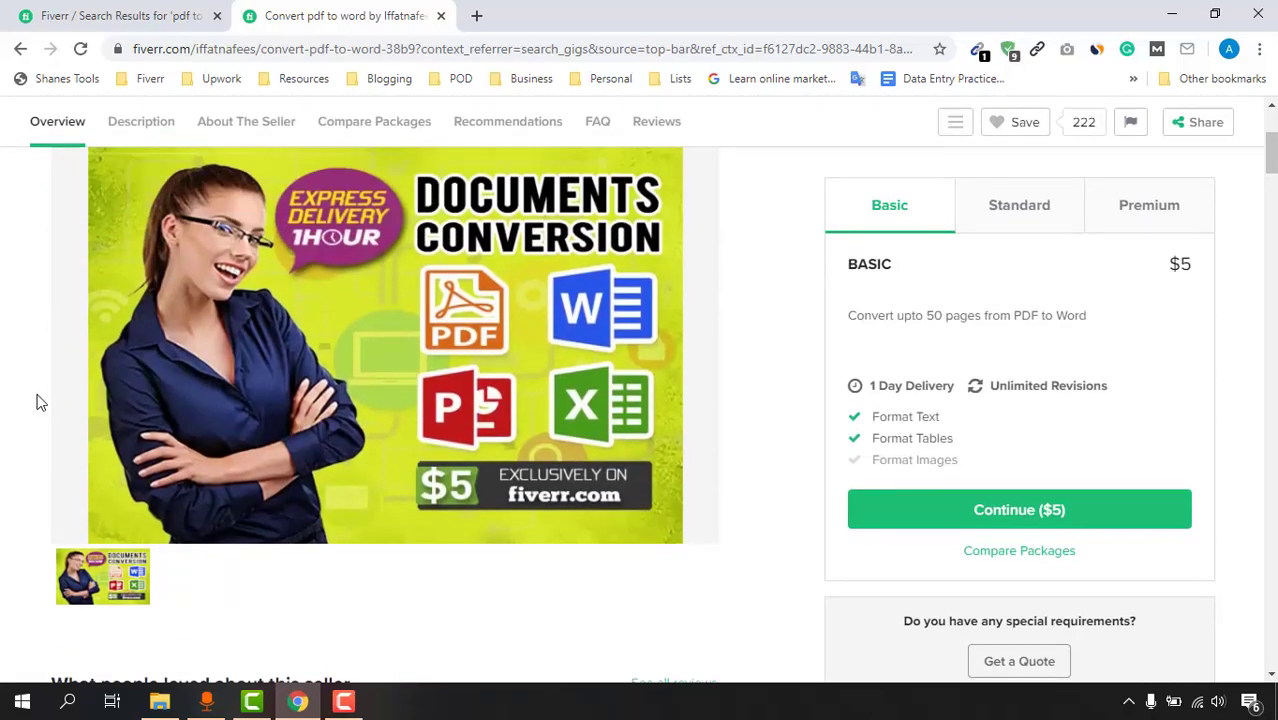
{"action": "scroll", "coordinate": [20, 420], "scroll_direction": "down", "scroll_amount": 6}
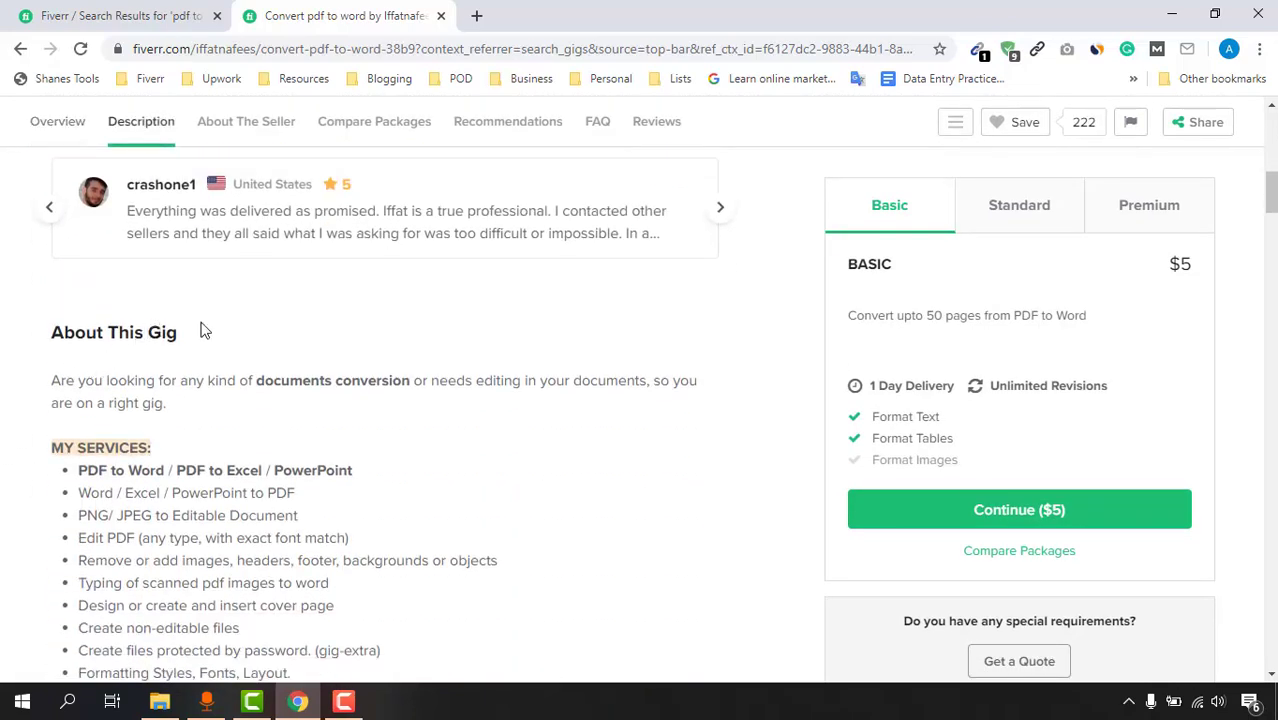
{"action": "scroll", "coordinate": [203, 330], "scroll_direction": "down", "scroll_amount": 1}
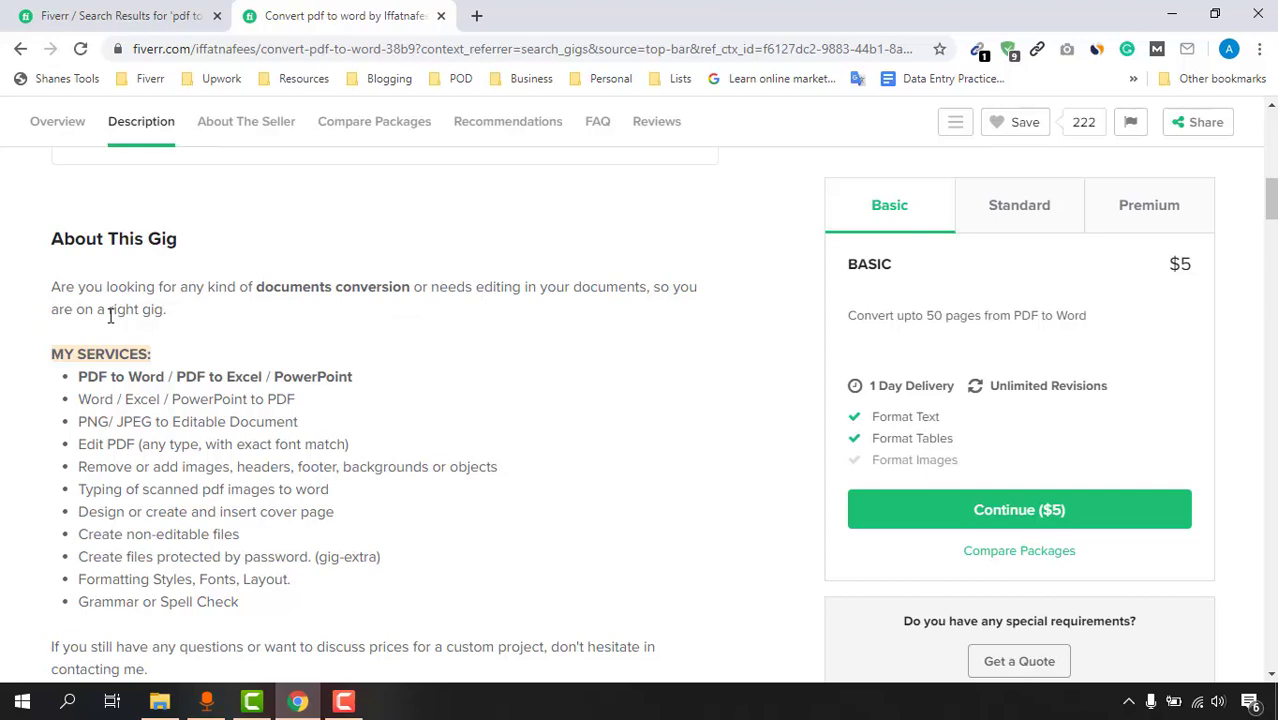
{"action": "scroll", "coordinate": [199, 320], "scroll_direction": "down", "scroll_amount": 1}
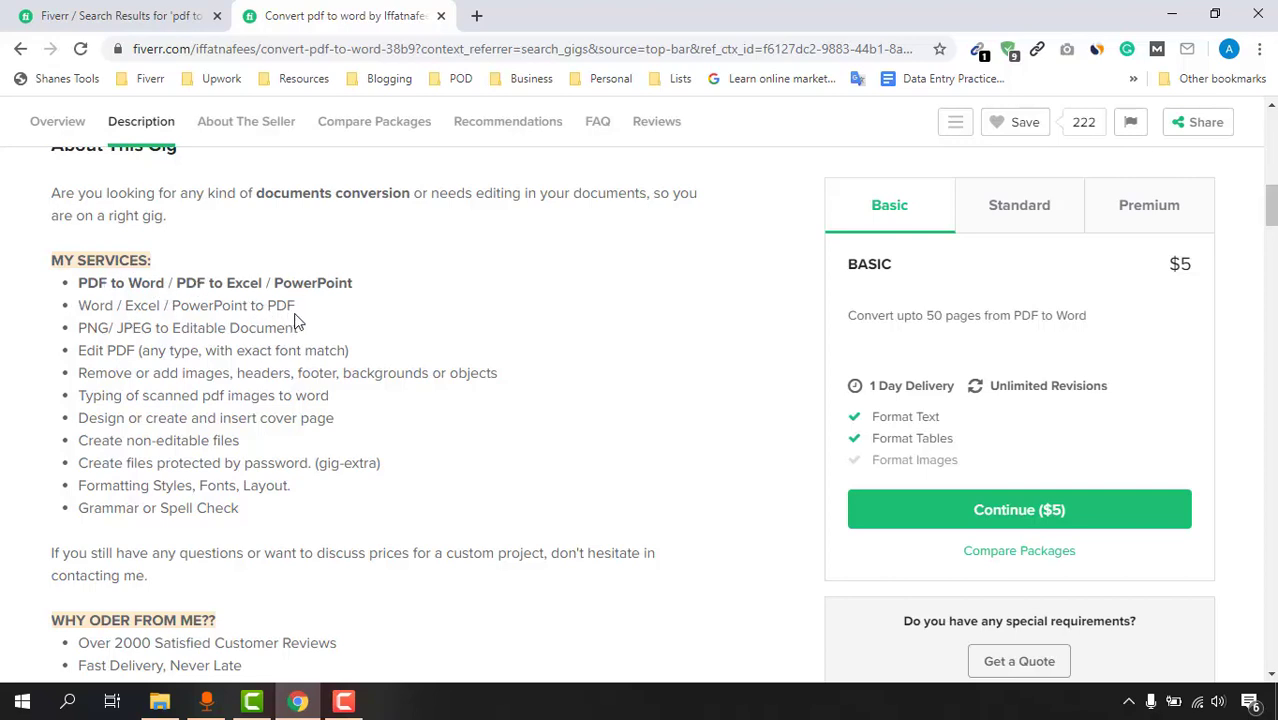
Select the listed services, including the PNG/JPEG conversion line, while reading them.
{"action": "left_click_drag", "start_coordinate": [297, 318], "coordinate": [51, 279]}
{"action": "left_click", "coordinate": [84, 338]}
{"action": "left_click_drag", "start_coordinate": [80, 331], "coordinate": [298, 329]}
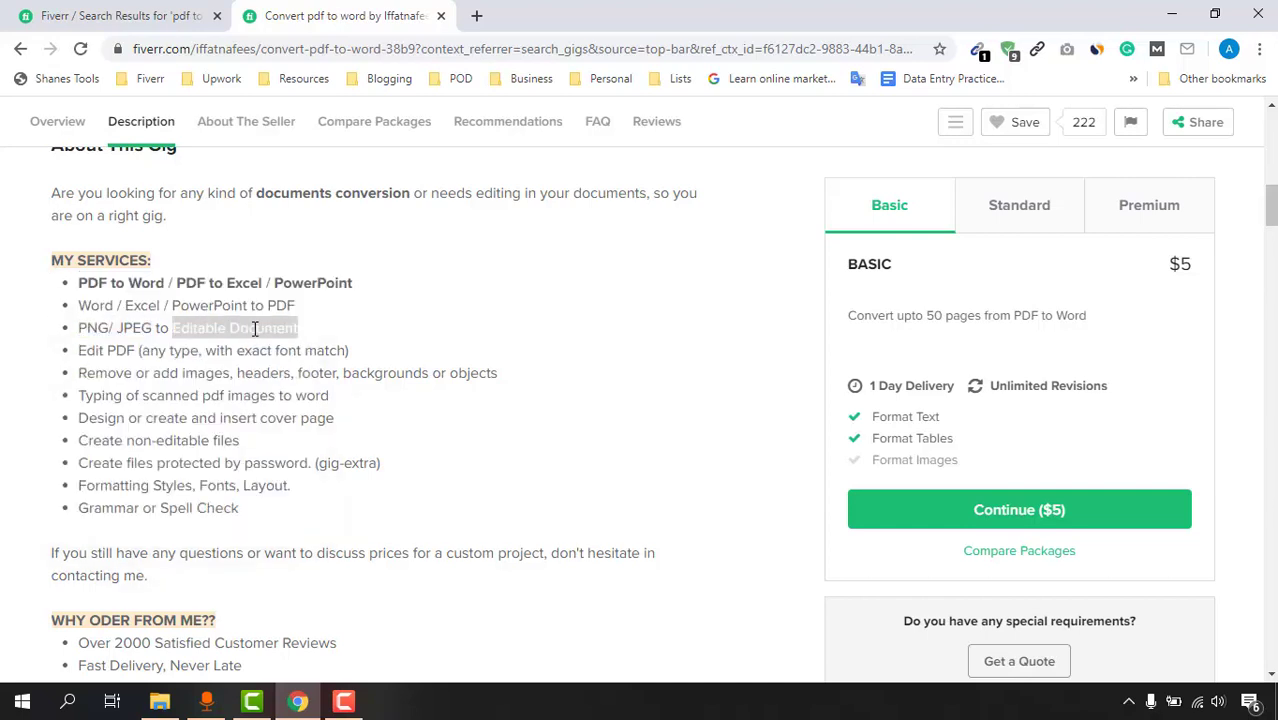
{"action": "left_click", "coordinate": [66, 390]}
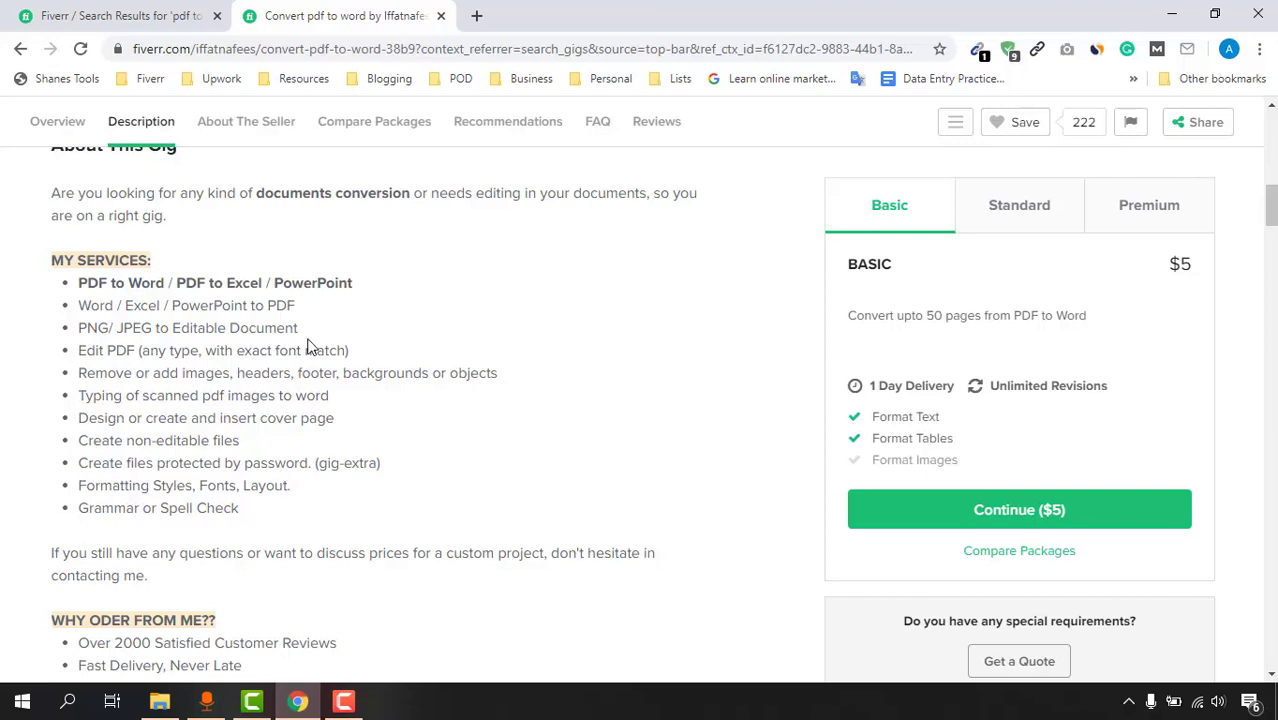
View the $15 Premium package (200 pages, 2 days), then switch to the Fiverr Data Entry Work folder.
{"action": "scroll", "coordinate": [94, 400], "scroll_direction": "up", "scroll_amount": 3}
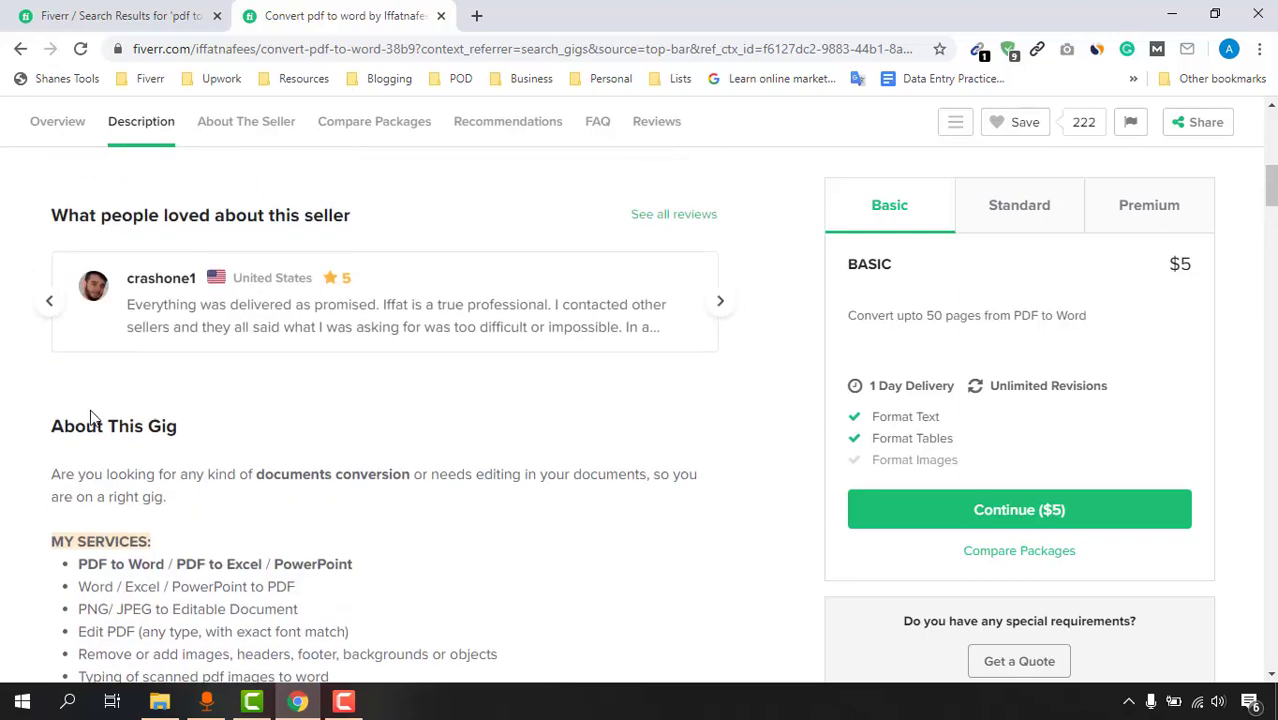
{"action": "scroll", "coordinate": [300, 390], "scroll_direction": "down", "scroll_amount": 1}
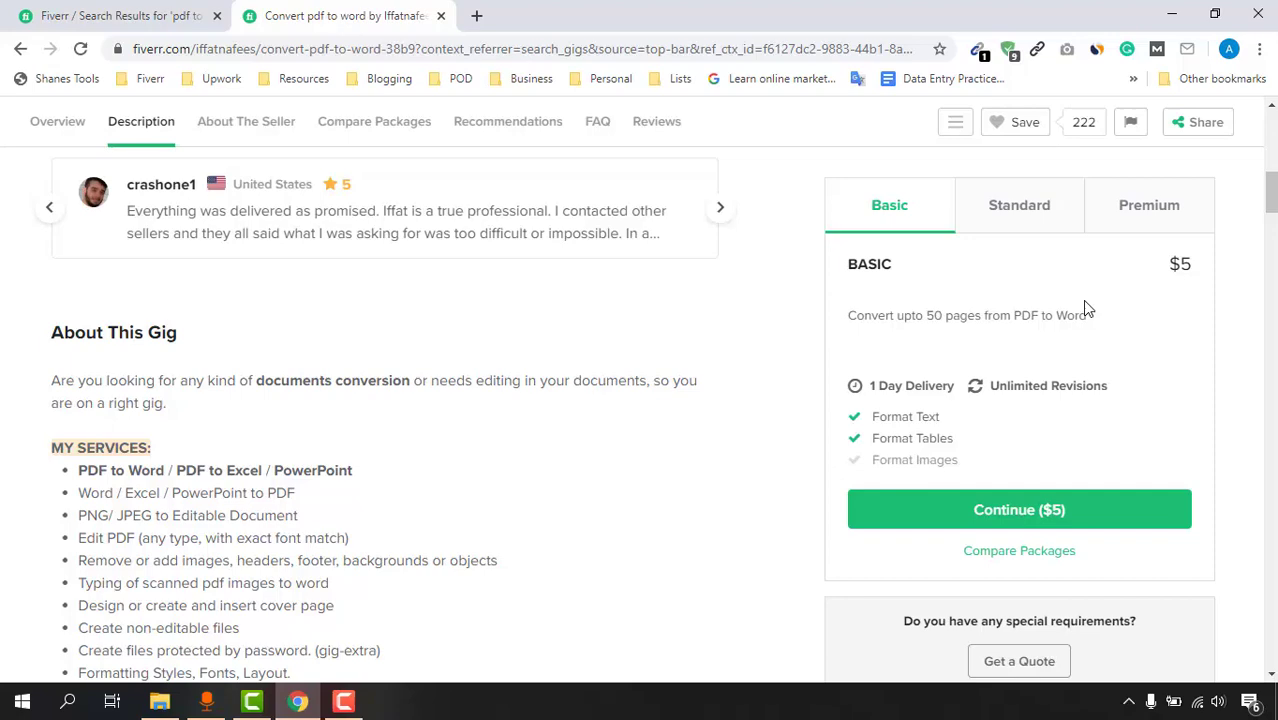
{"action": "scroll", "coordinate": [93, 378], "scroll_direction": "up", "scroll_amount": 1}
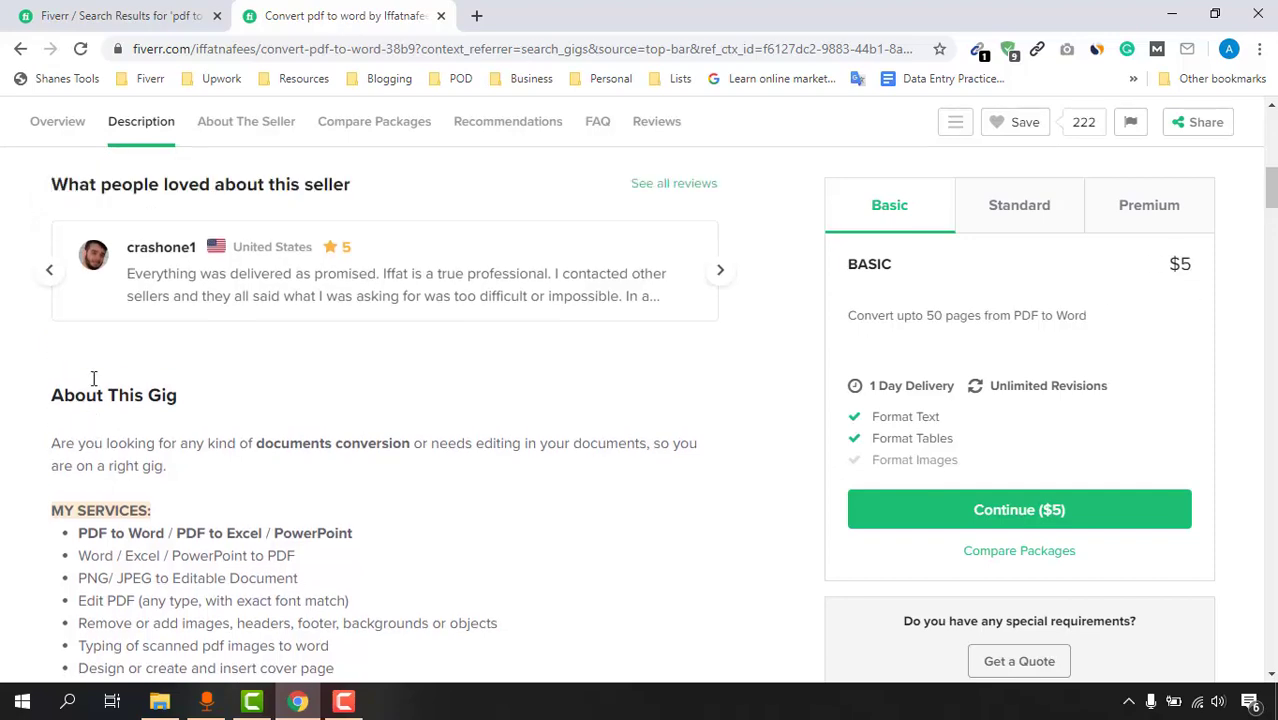
{"action": "scroll", "coordinate": [93, 378], "scroll_direction": "up", "scroll_amount": 6}
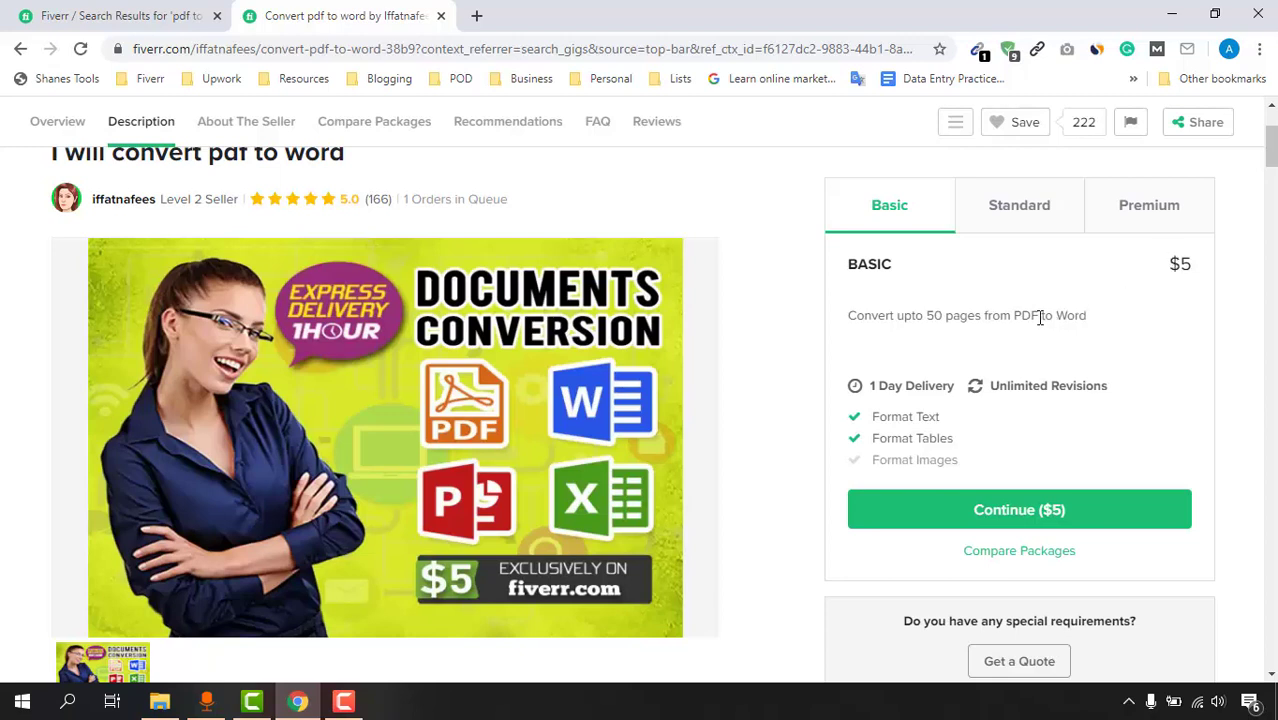
{"action": "left_click", "coordinate": [1148, 208]}
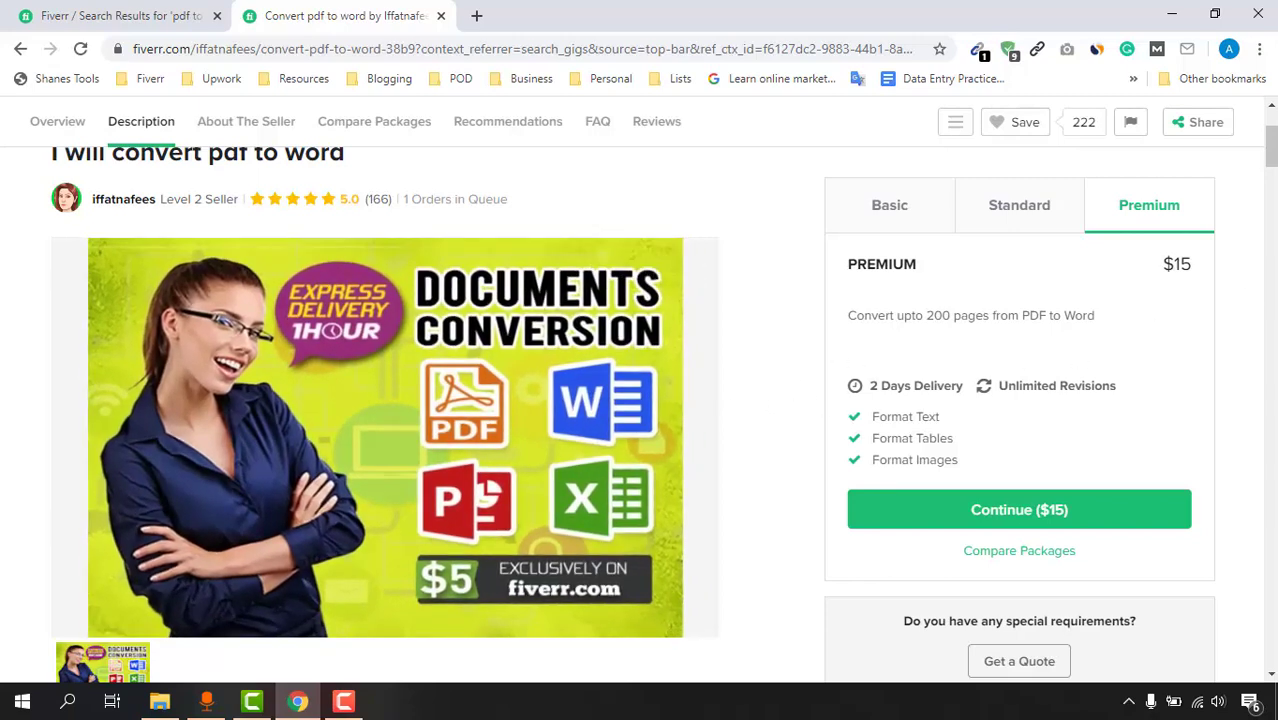
{"action": "left_click", "coordinate": [159, 701]}
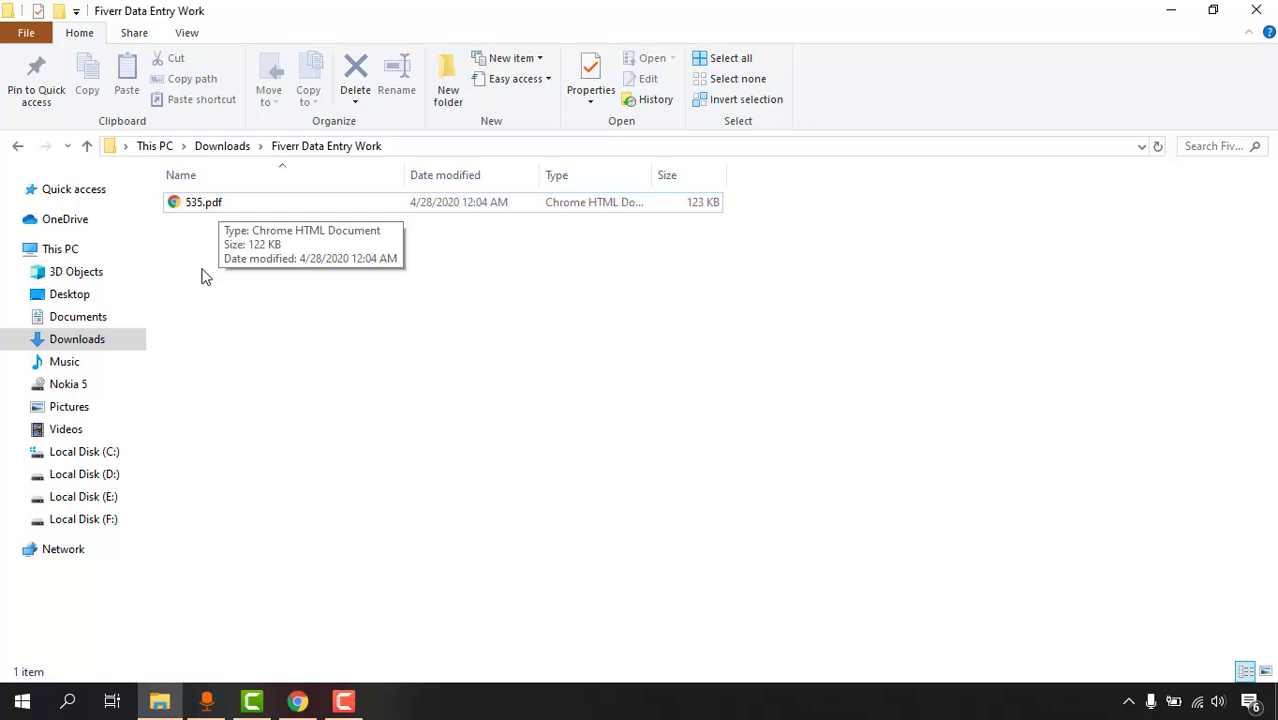
Open 535.pdf from the folder so it shows in Chrome.
{"action": "right_click", "coordinate": [203, 207]}
{"action": "left_click", "coordinate": [224, 213]}
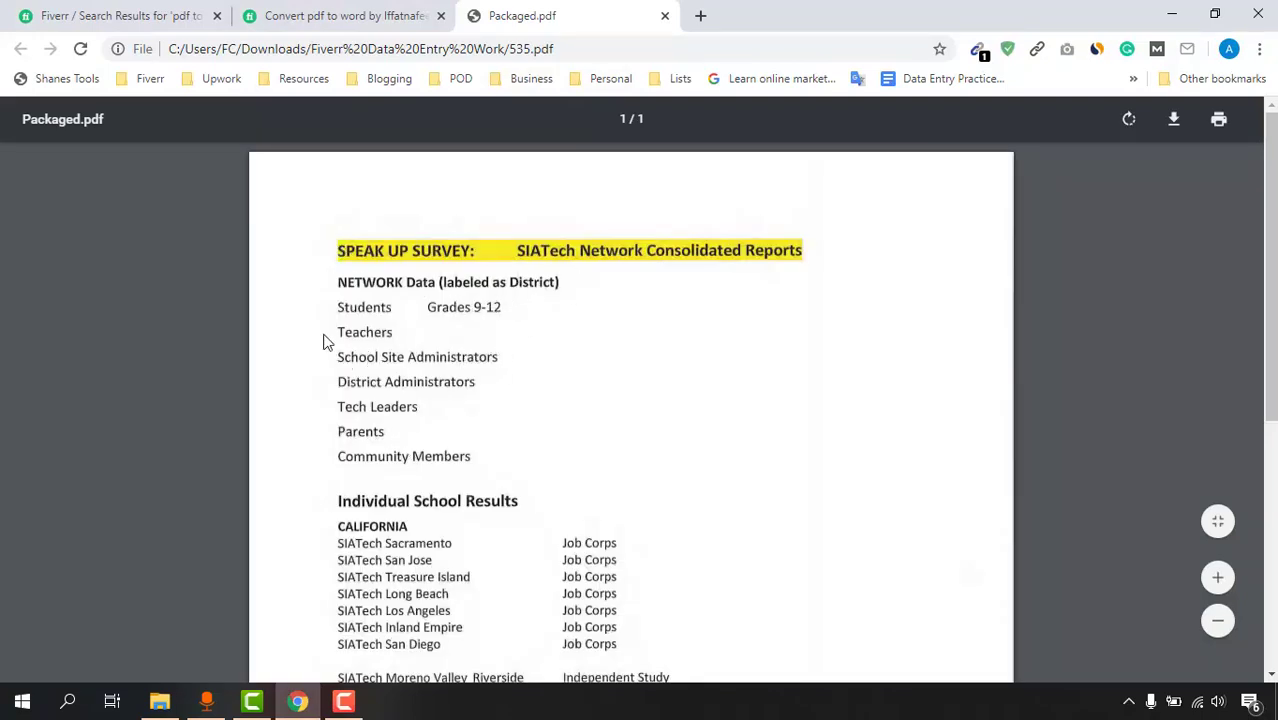
{"action": "scroll", "coordinate": [398, 435], "scroll_direction": "down", "scroll_amount": 3}
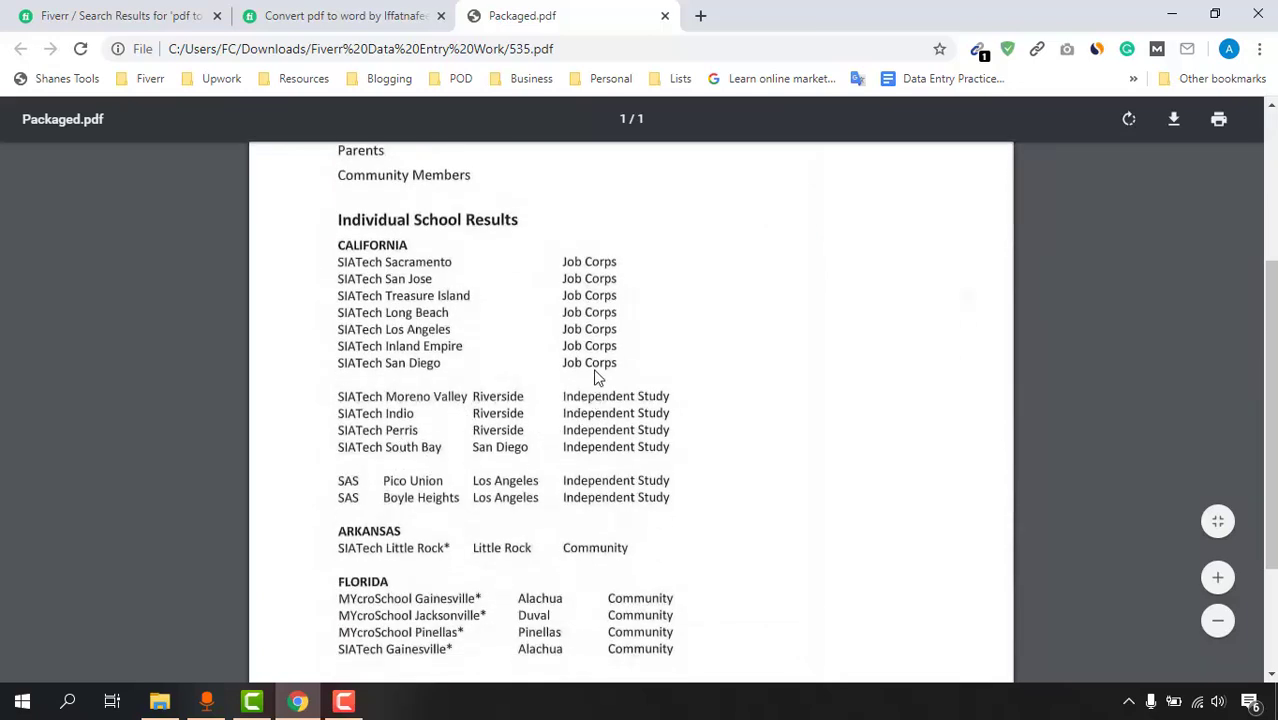
{"action": "scroll", "coordinate": [615, 365], "scroll_direction": "up", "scroll_amount": 3}
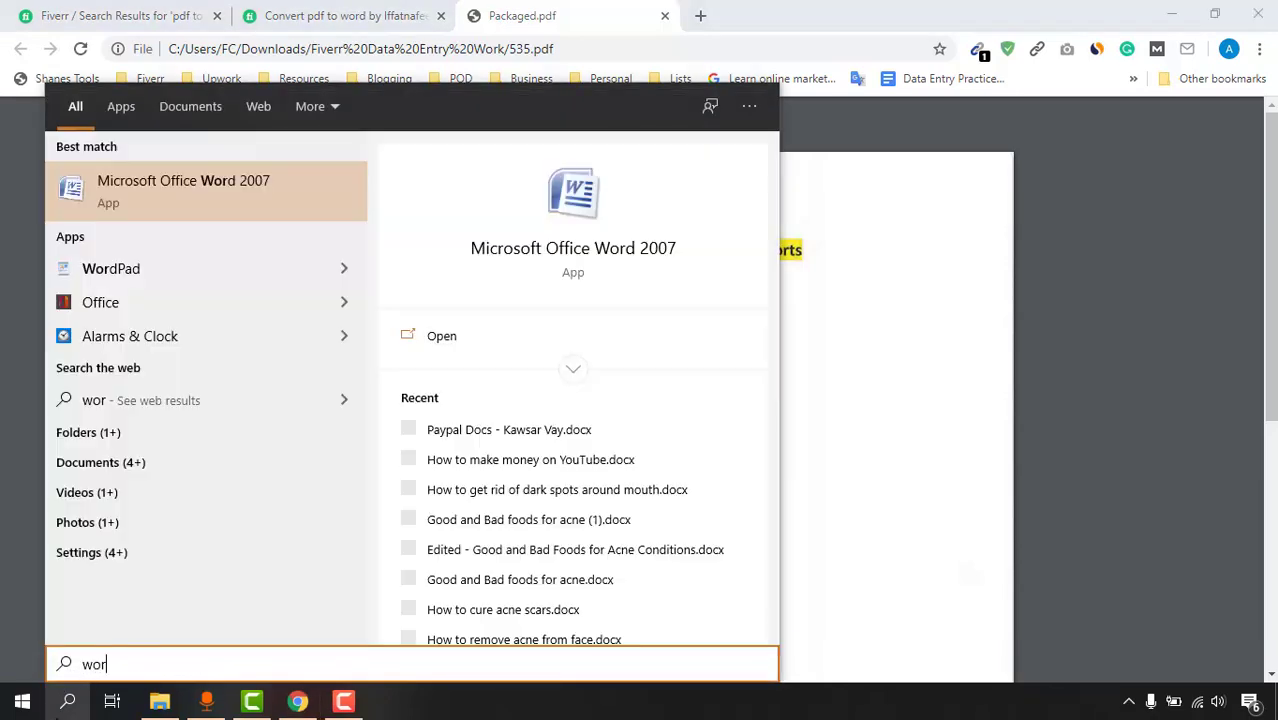
Launch Word 2007 and snap its blank document to the right, beside the Chrome PDF.
{"action": "left_click", "coordinate": [184, 206]}
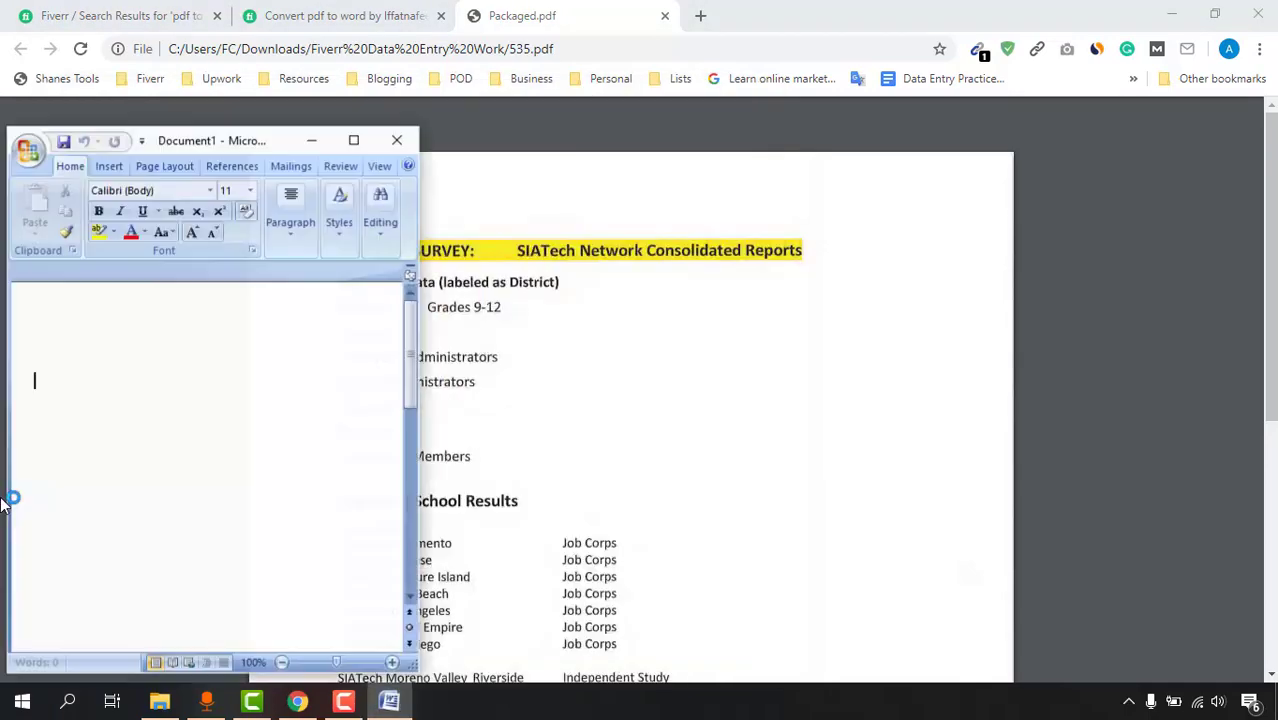
{"action": "left_click", "coordinate": [353, 140]}
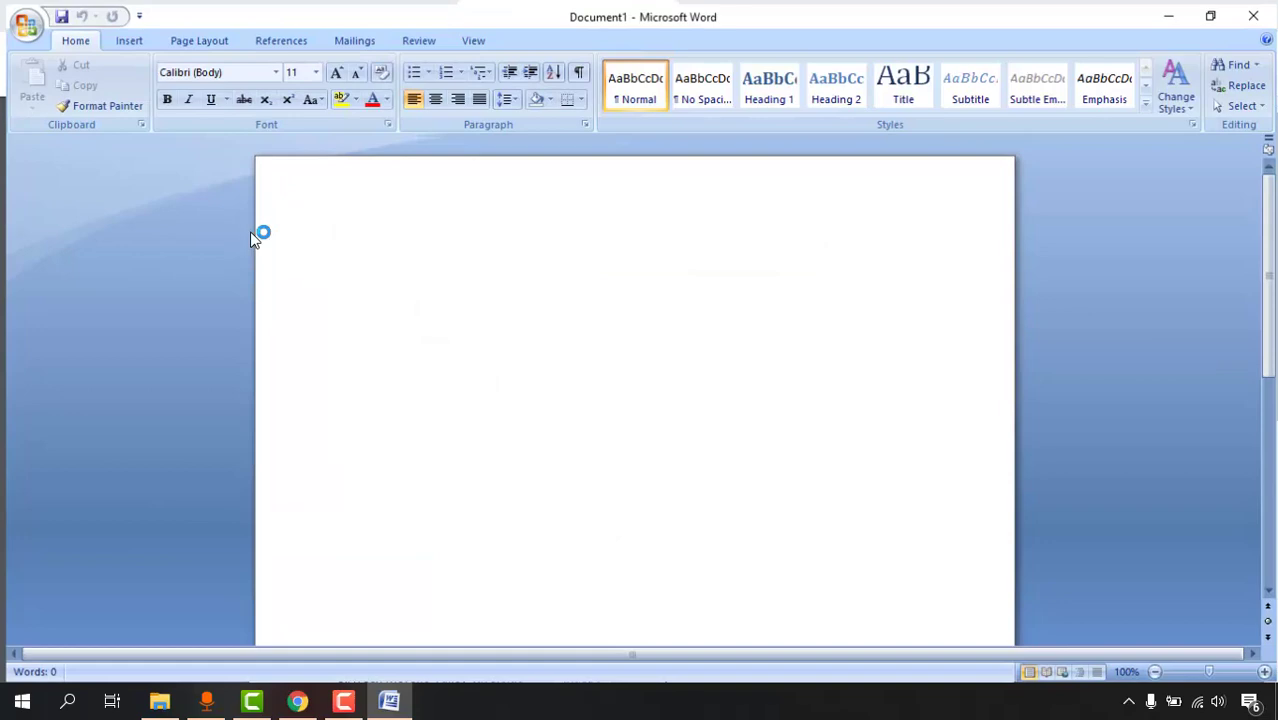
{"action": "left_click", "coordinate": [1214, 8]}
{"action": "left_click_drag", "start_coordinate": [221, 140], "coordinate": [1276, 123]}
{"action": "left_click", "coordinate": [221, 259]}
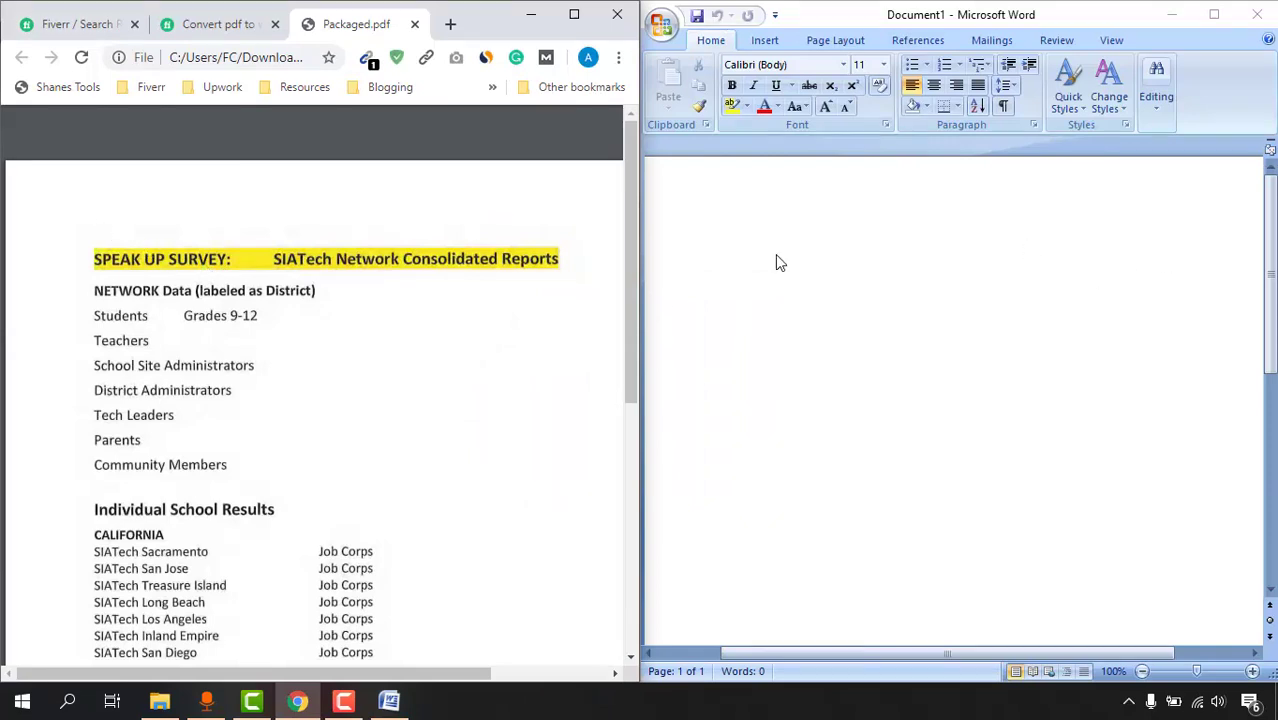
{"action": "left_click", "coordinate": [826, 249]}
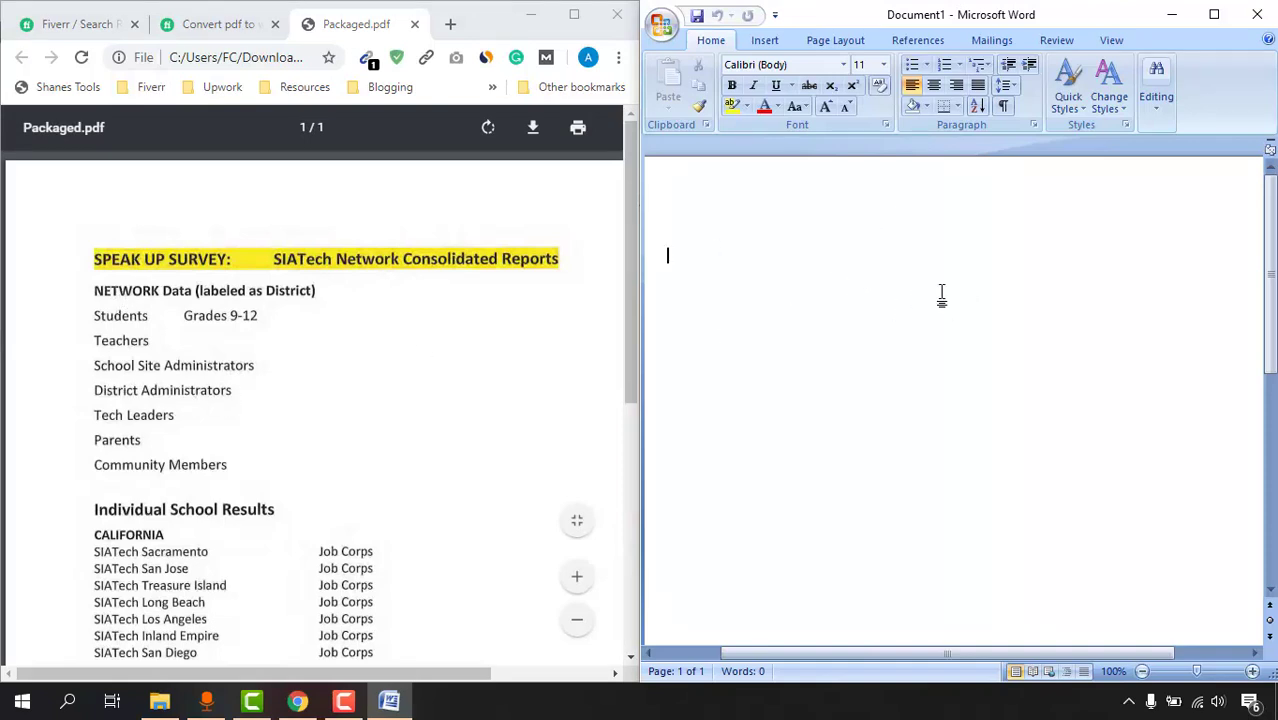
Type 'SPEAK UP SURVEY:', a tab, and 'SIATech Network Consolidated Reports' as the first line.
{"action": "type", "text": "SPEAK UP SURVEY:"}
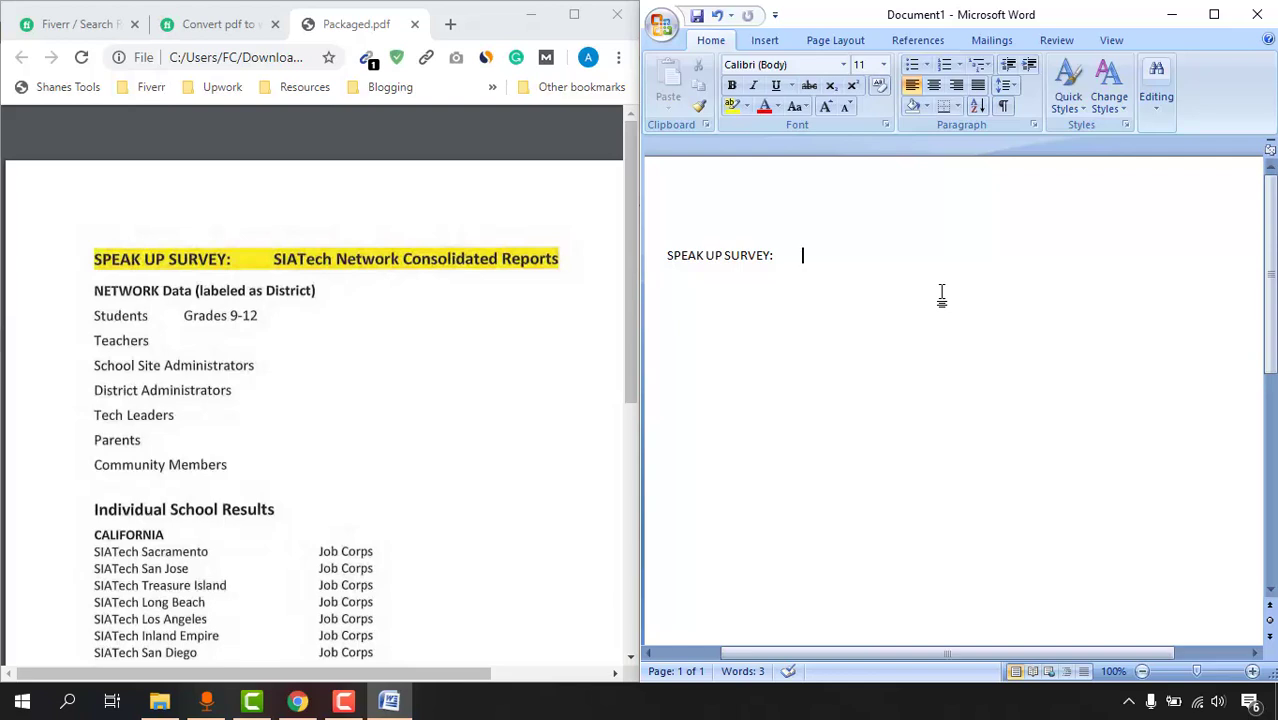
{"action": "type", "text": "SIATech Network C"}
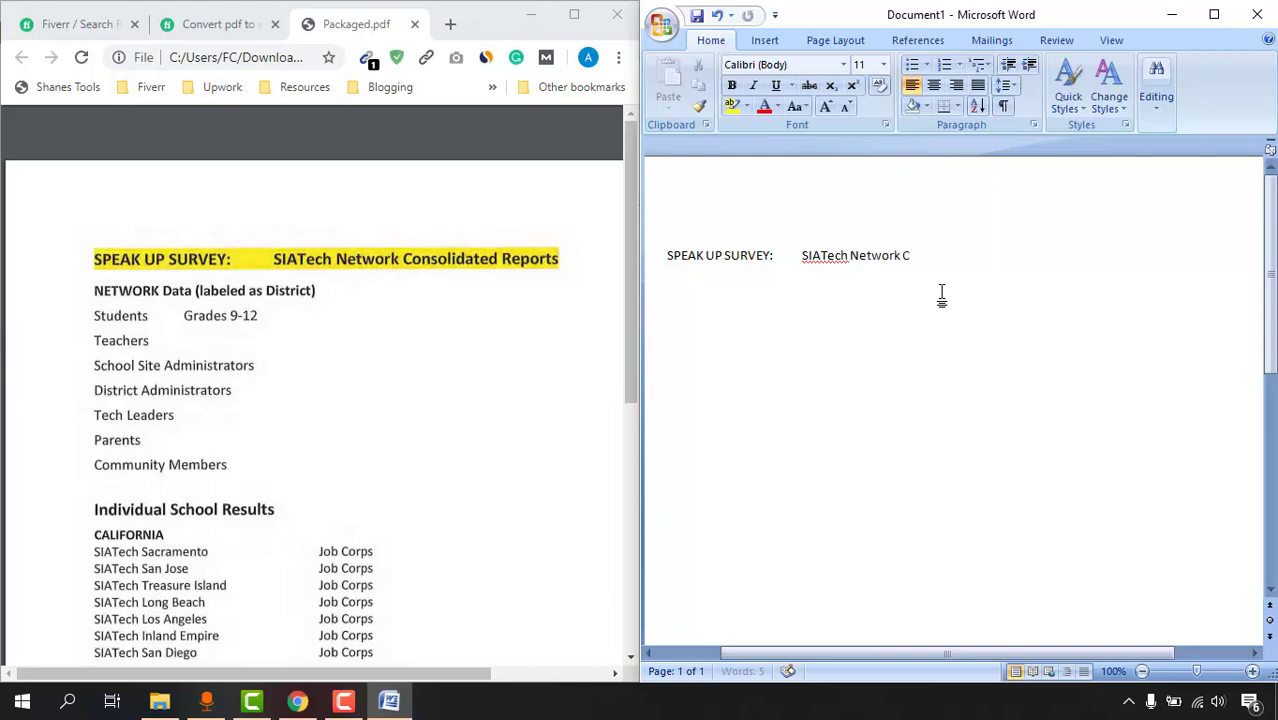
{"action": "type", "text": "onsolidated Reports"}
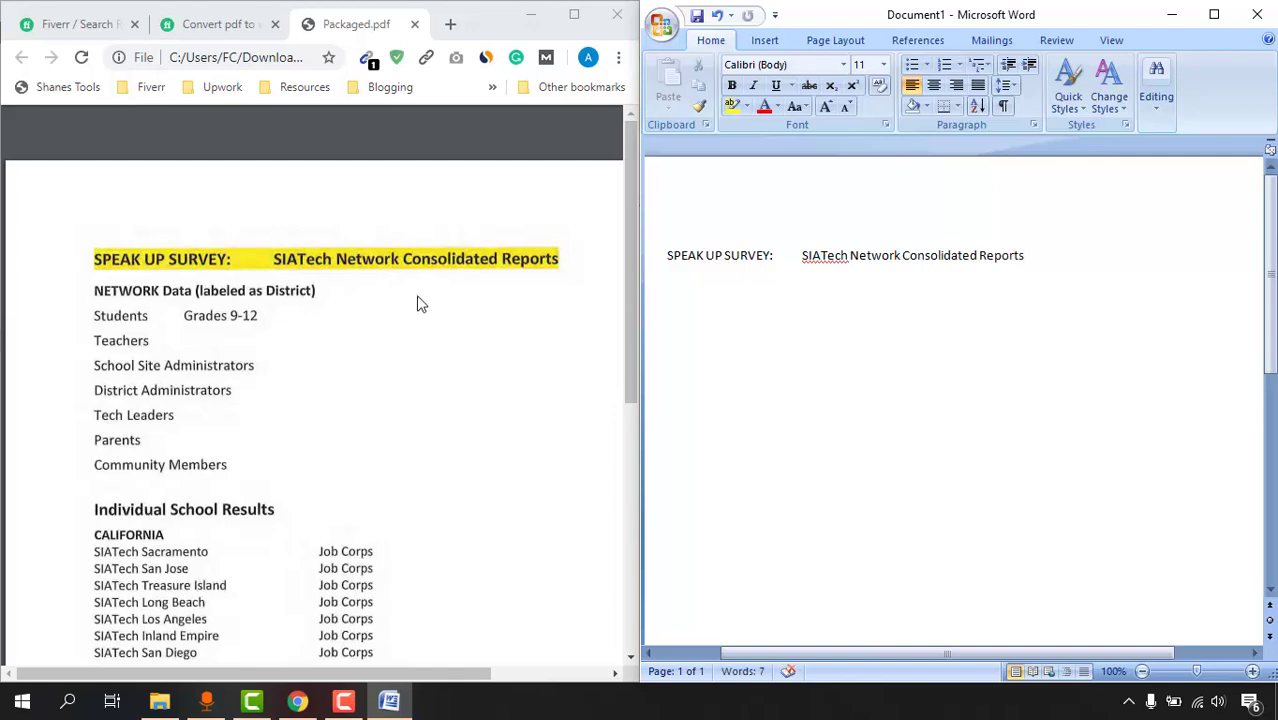
{"action": "scroll", "coordinate": [183, 354], "scroll_direction": "down", "scroll_amount": 5}
{"action": "scroll", "coordinate": [200, 340], "scroll_direction": "up", "scroll_amount": 5}
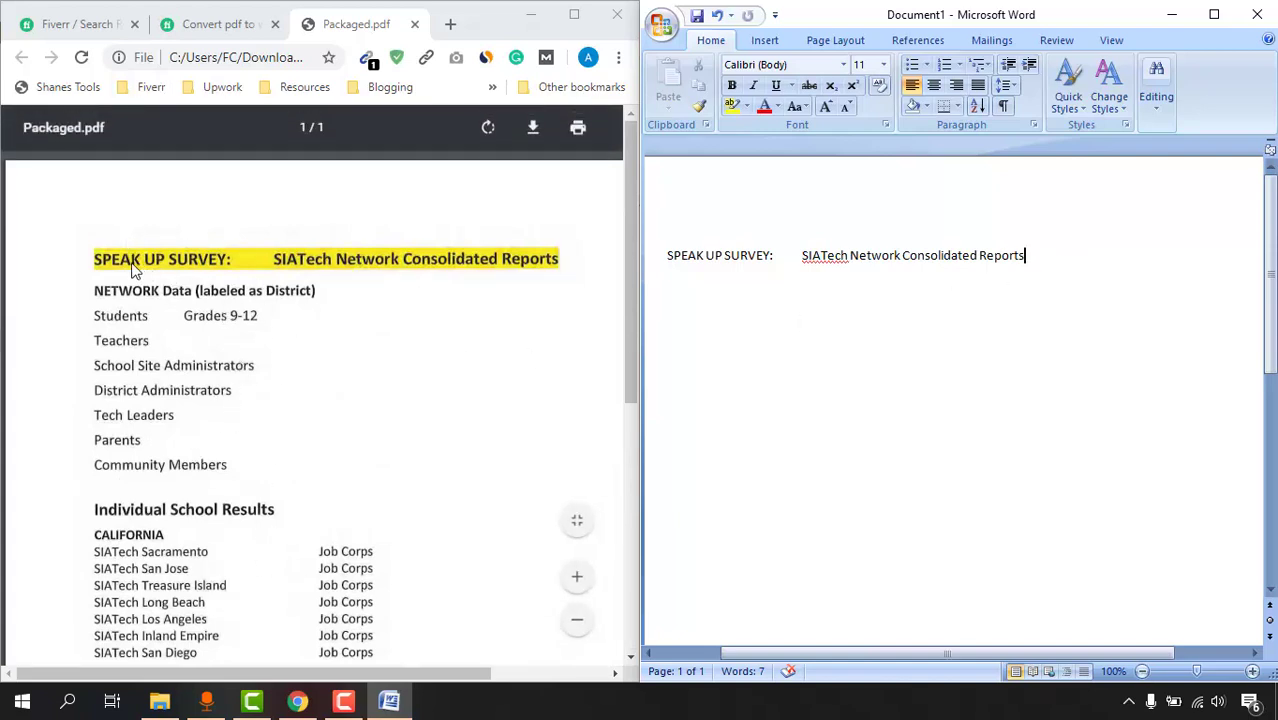
Make the heading line bold with yellow highlighting.
{"action": "double_click", "coordinate": [695, 246]}
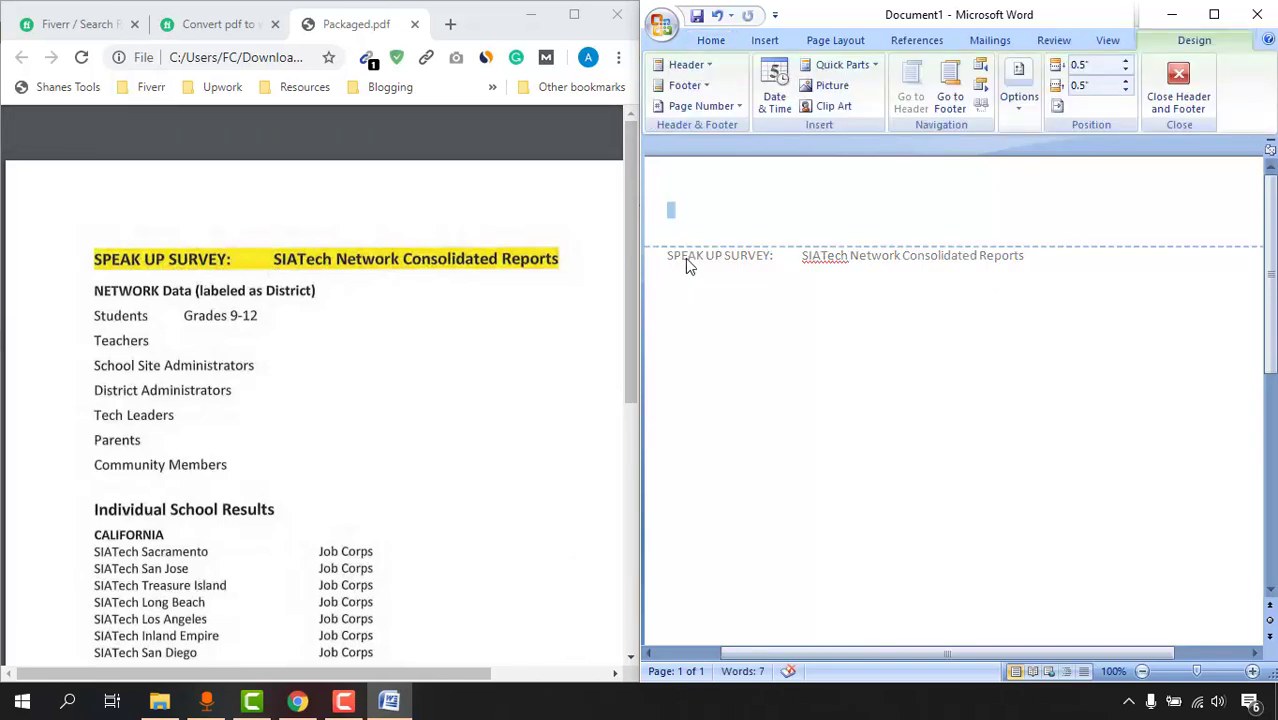
{"action": "double_click", "coordinate": [697, 257]}
{"action": "left_click_drag", "start_coordinate": [696, 253], "coordinate": [1013, 262]}
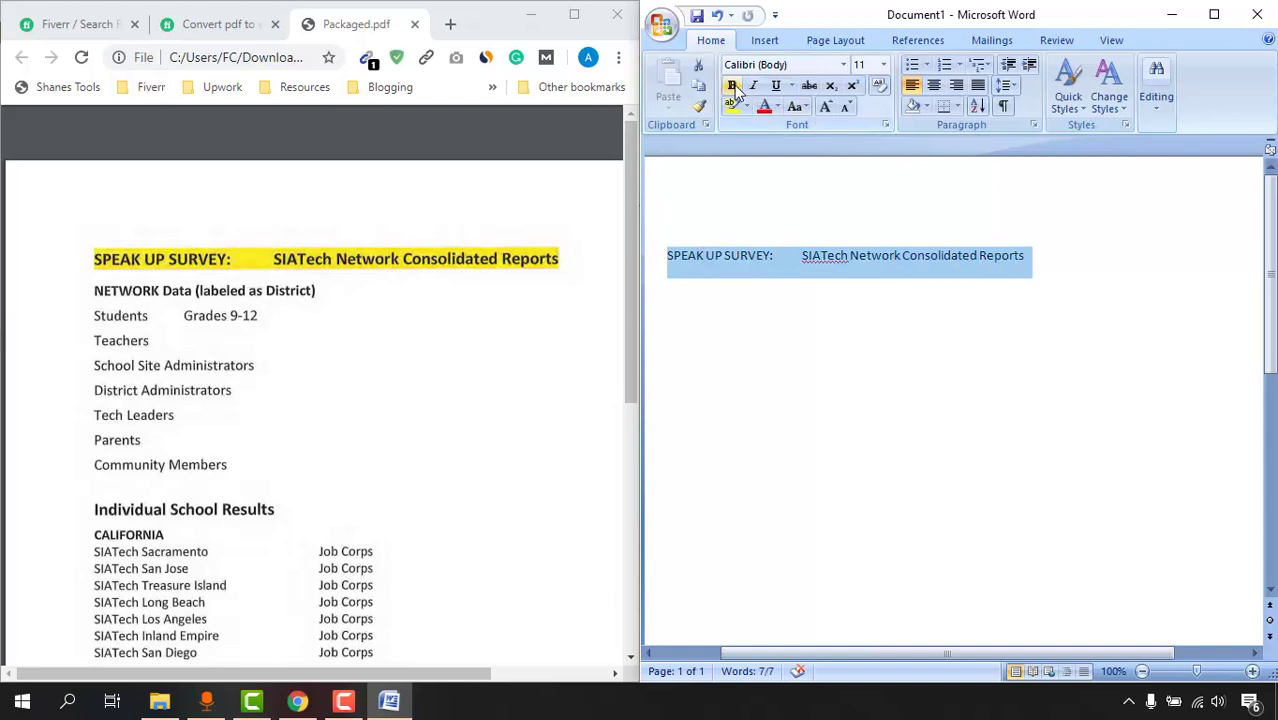
{"action": "left_click", "coordinate": [733, 86]}
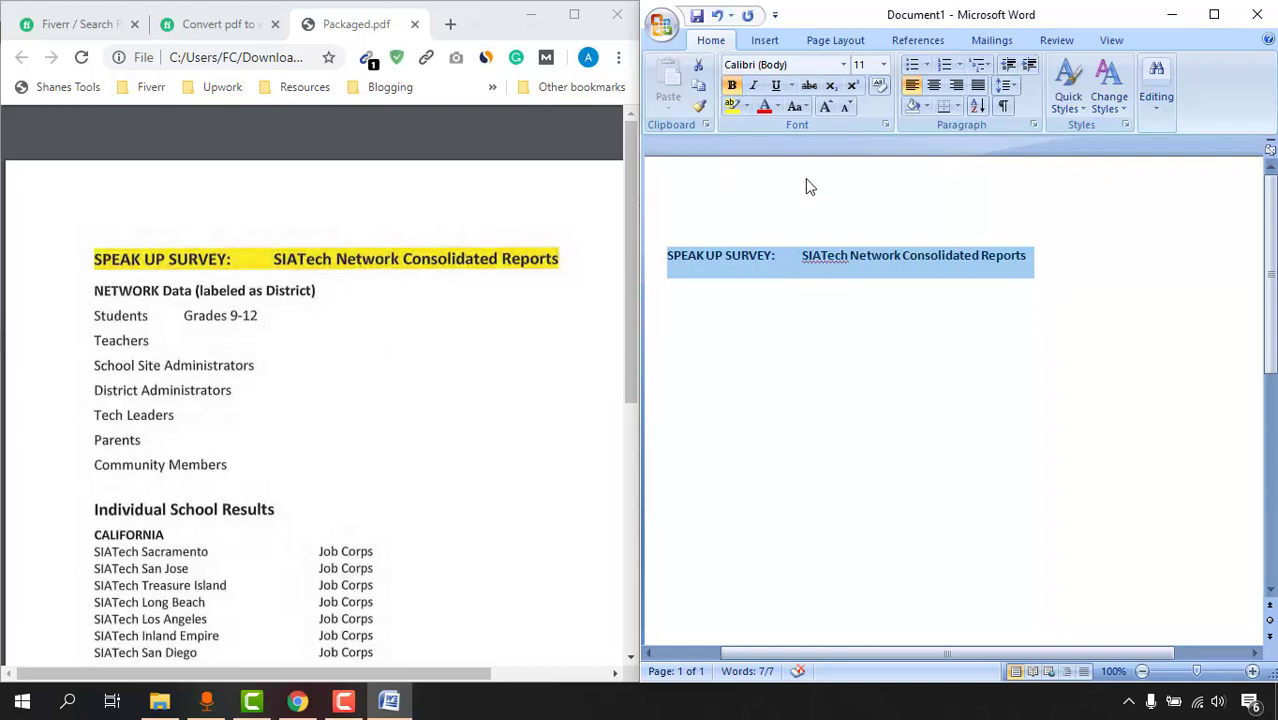
{"action": "left_click", "coordinate": [747, 107]}
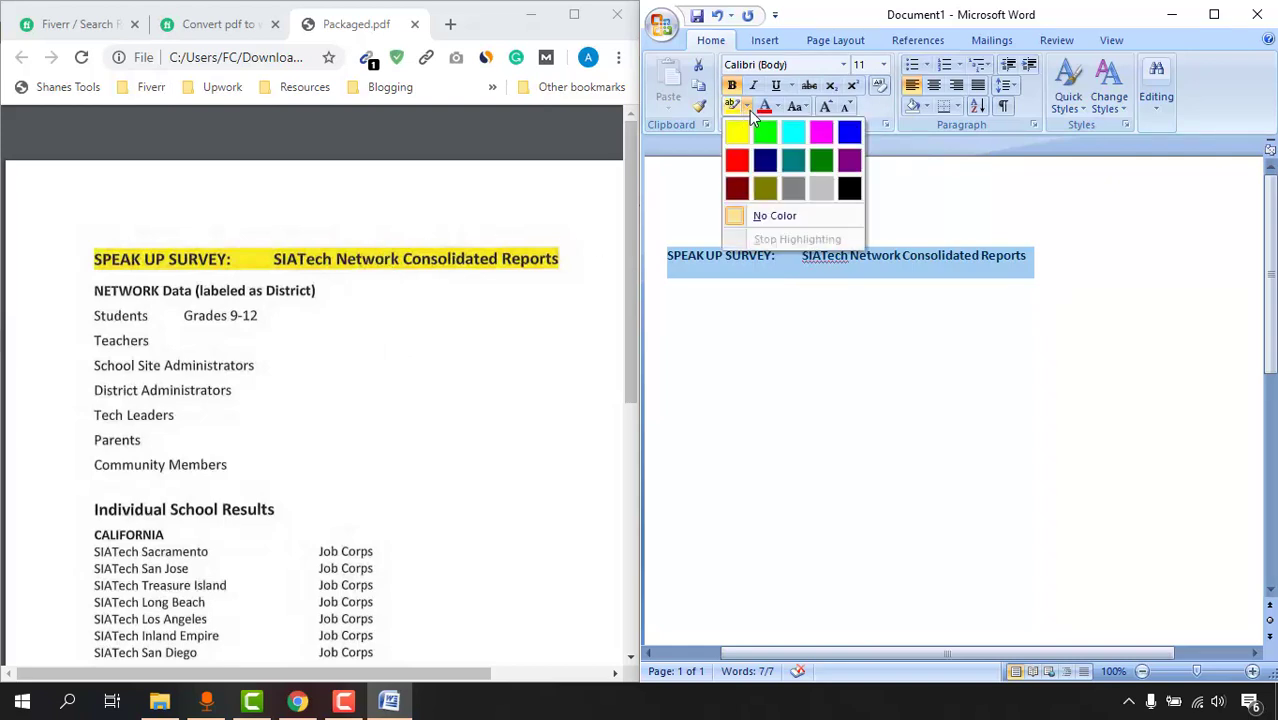
{"action": "left_click", "coordinate": [736, 133]}
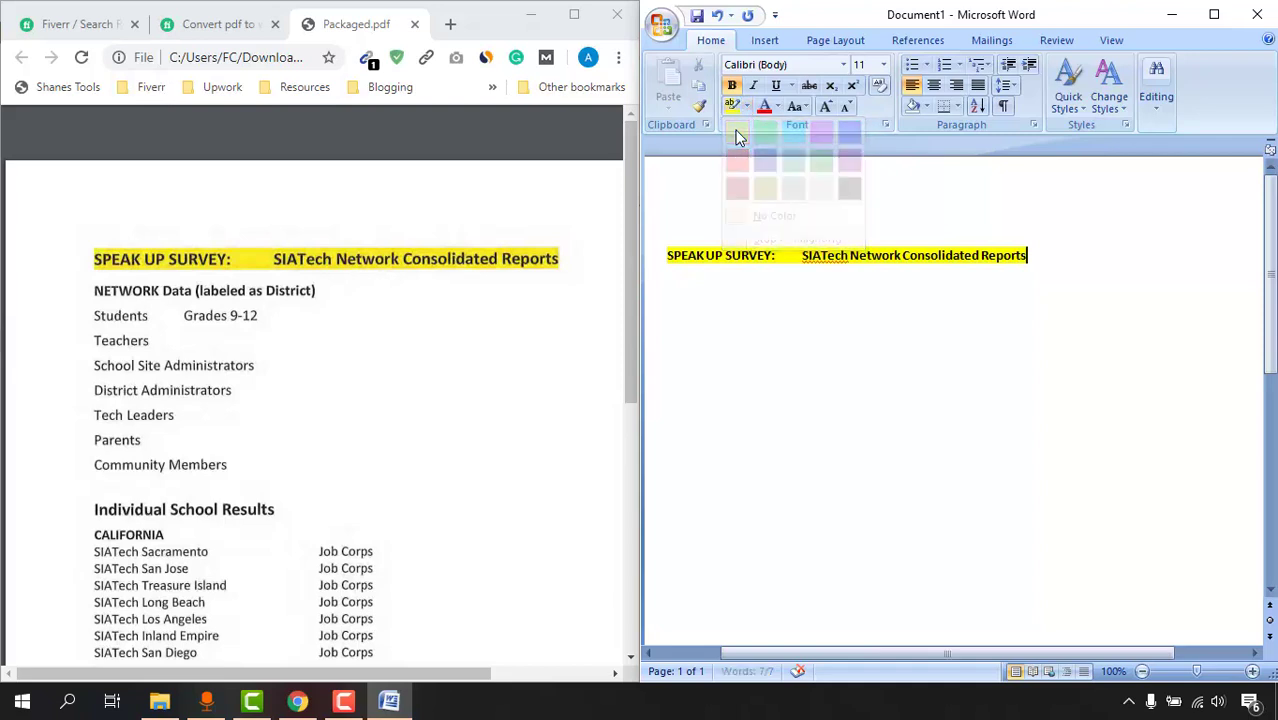
{"action": "left_click", "coordinate": [919, 325]}
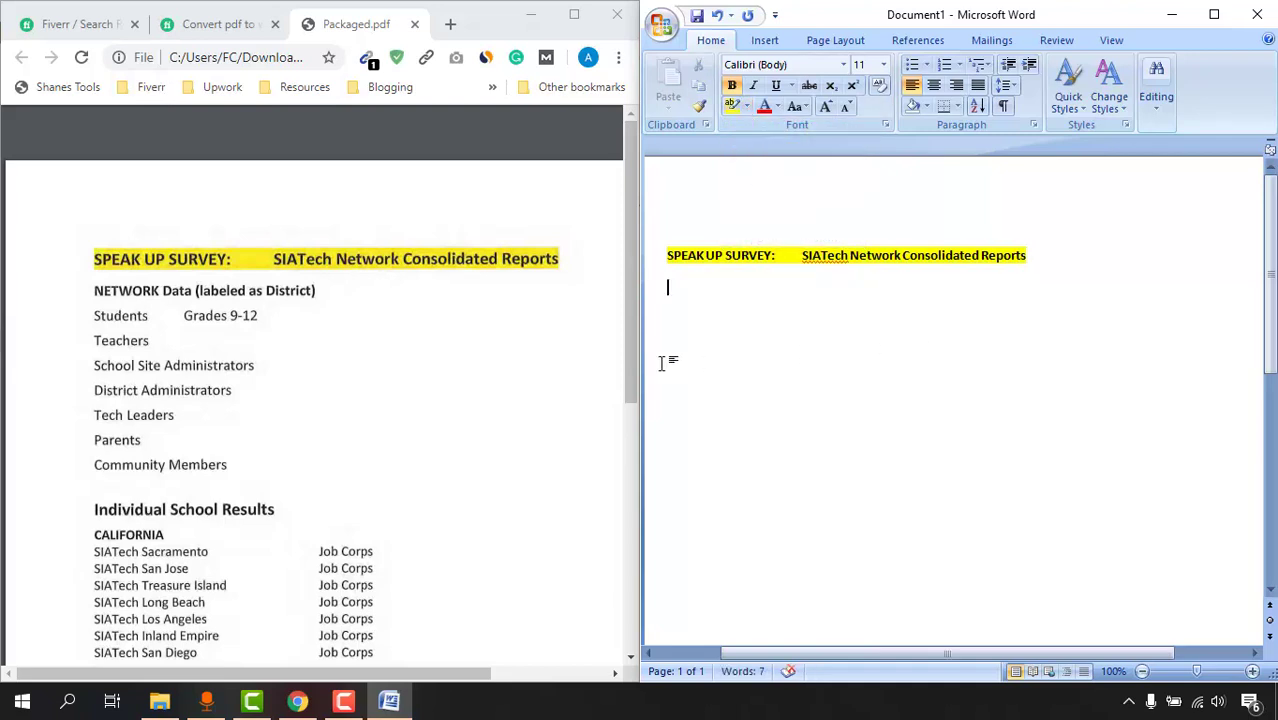
Set the heading line to 16 pt, comparing it against the PDF.
{"action": "left_click", "coordinate": [574, 15]}
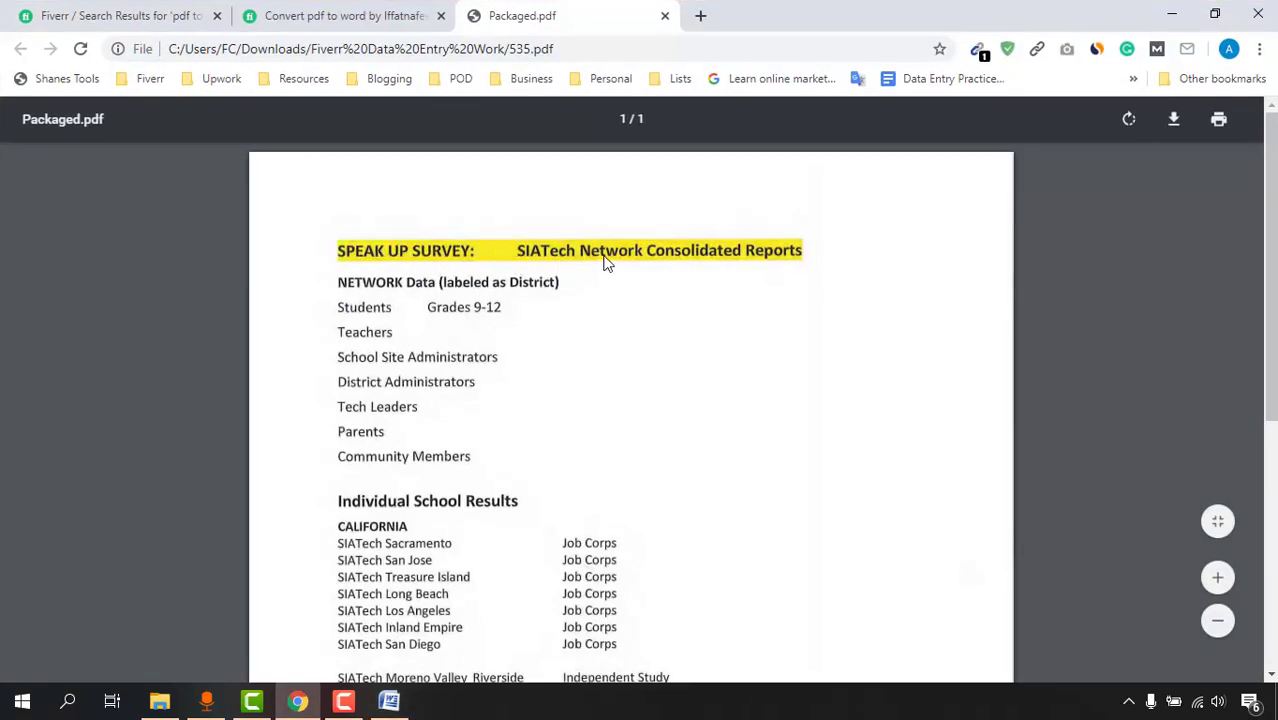
{"action": "left_click", "coordinate": [408, 710]}
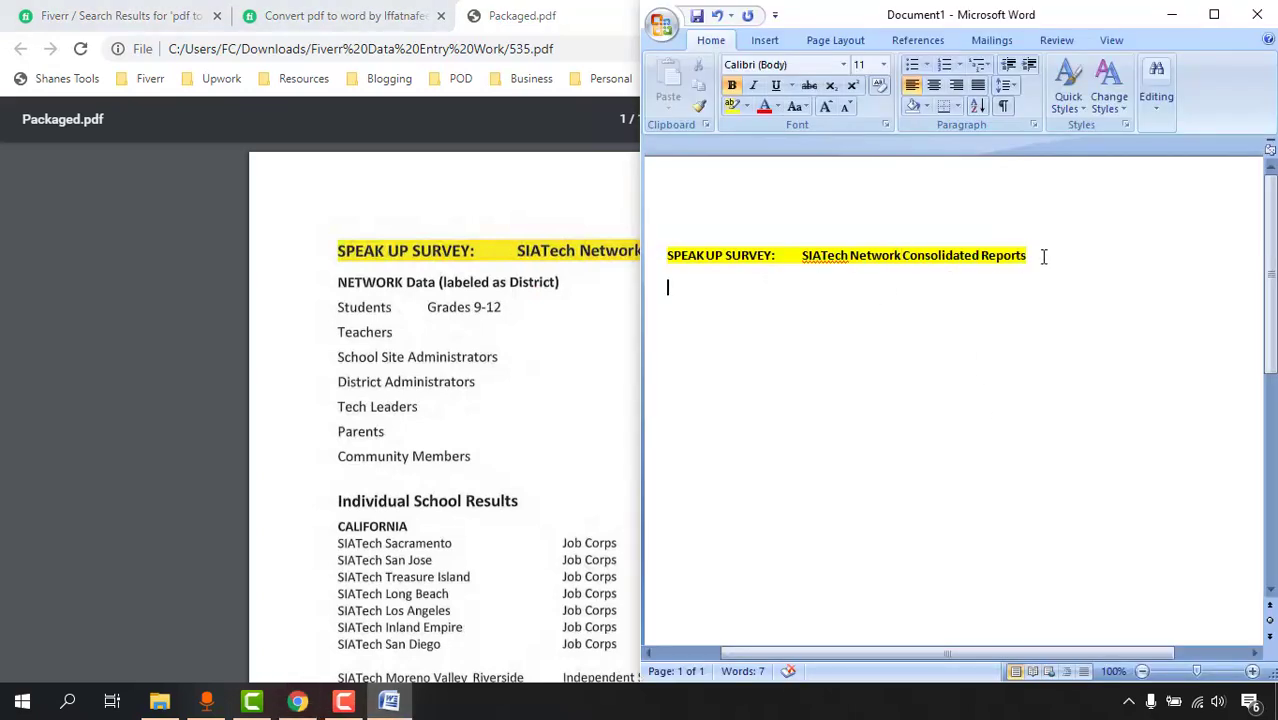
{"action": "left_click_drag", "start_coordinate": [1043, 256], "coordinate": [688, 237]}
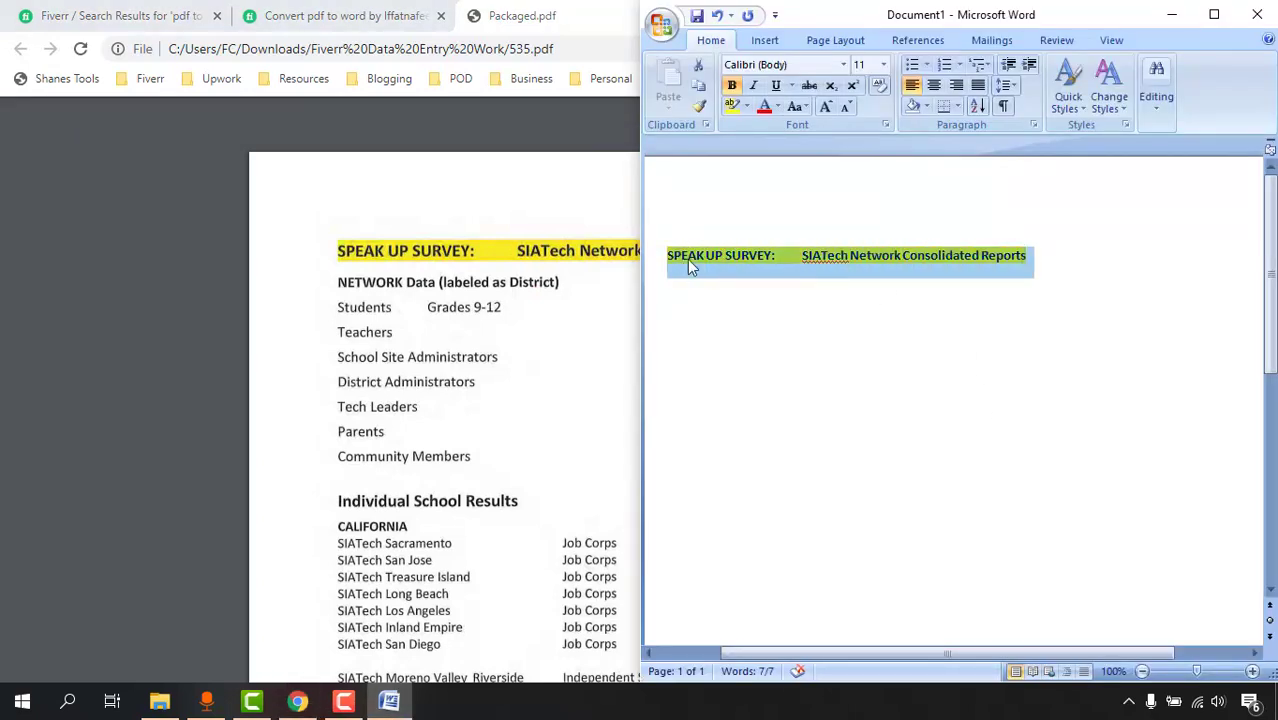
{"action": "left_click", "coordinate": [883, 65]}
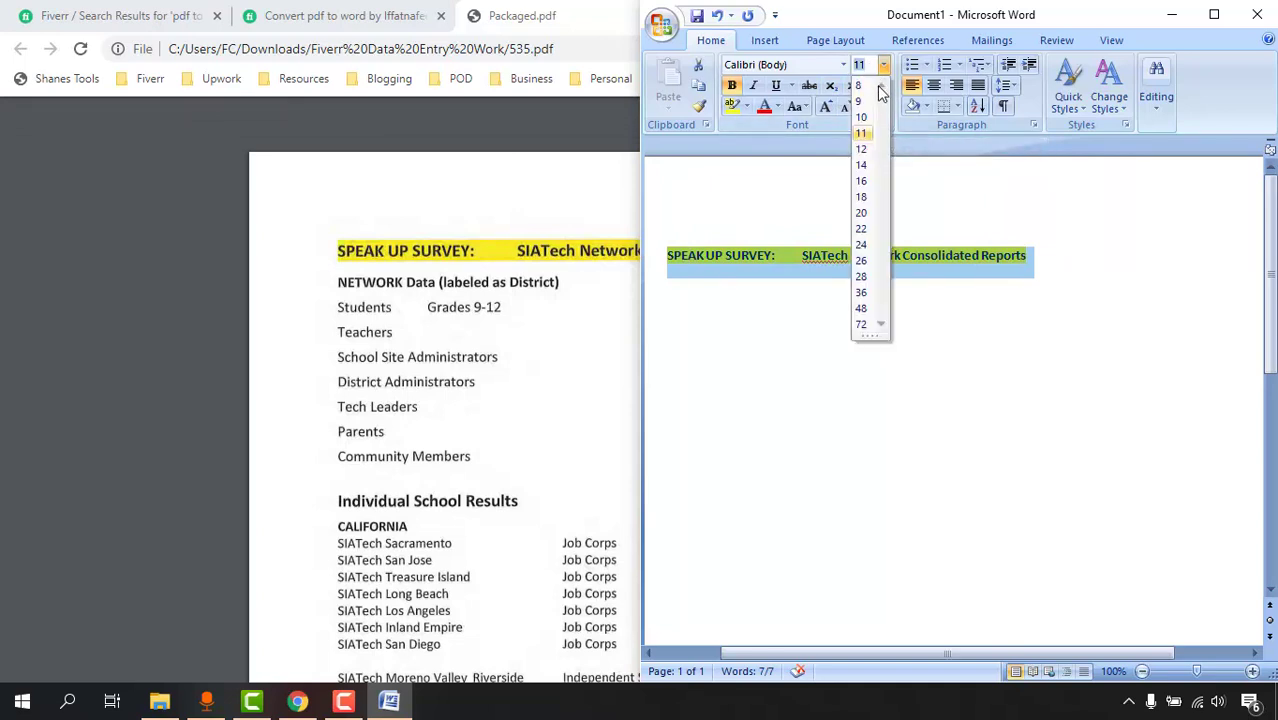
{"action": "left_click", "coordinate": [863, 186]}
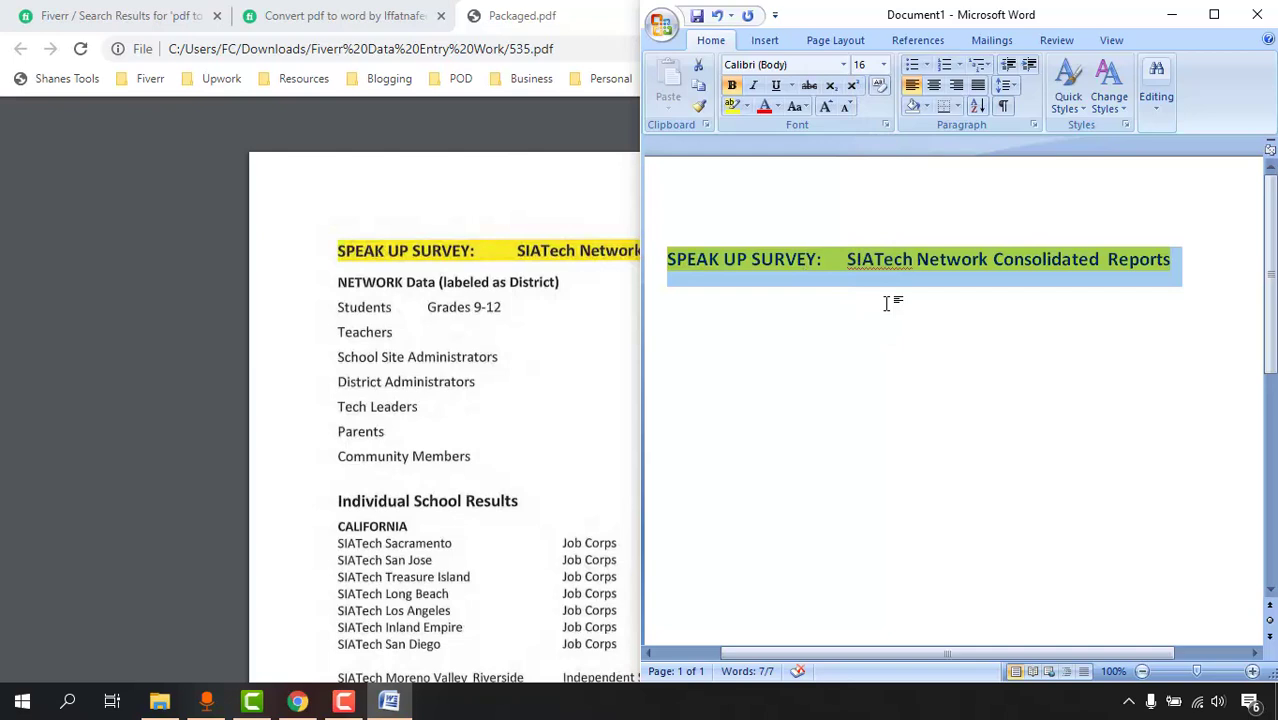
{"action": "left_click", "coordinate": [549, 253]}
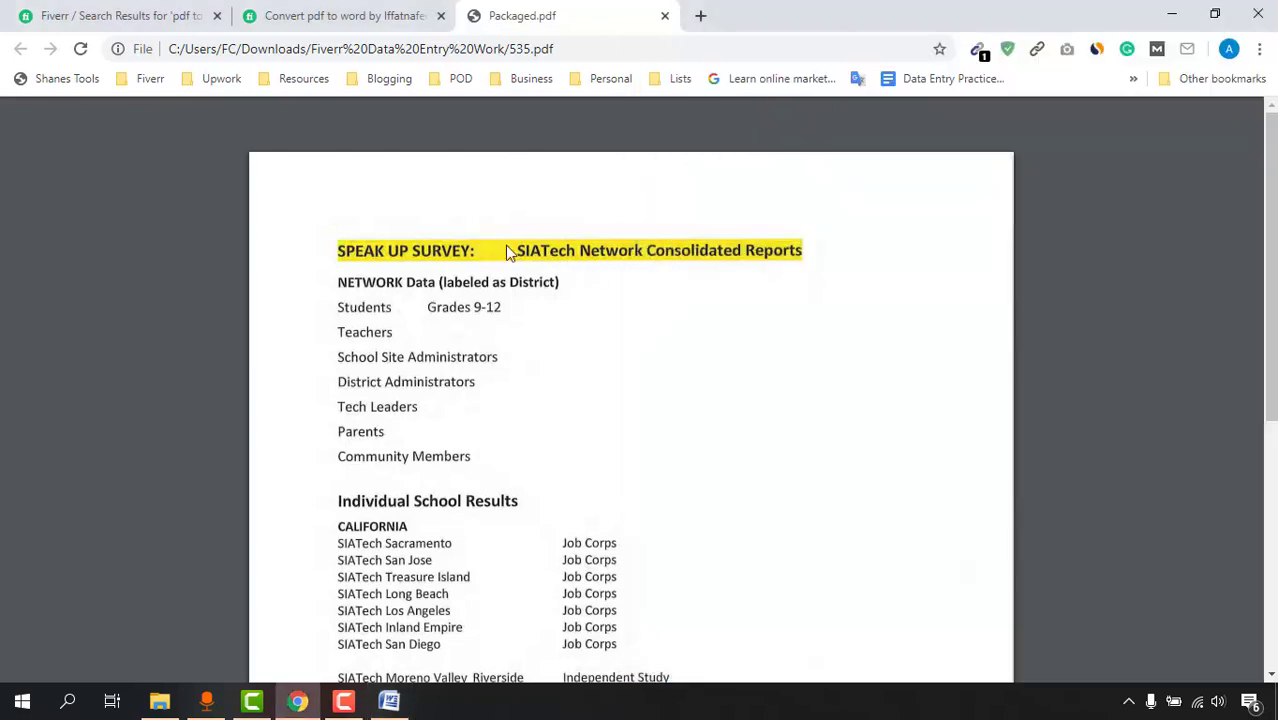
{"action": "left_click", "coordinate": [389, 702]}
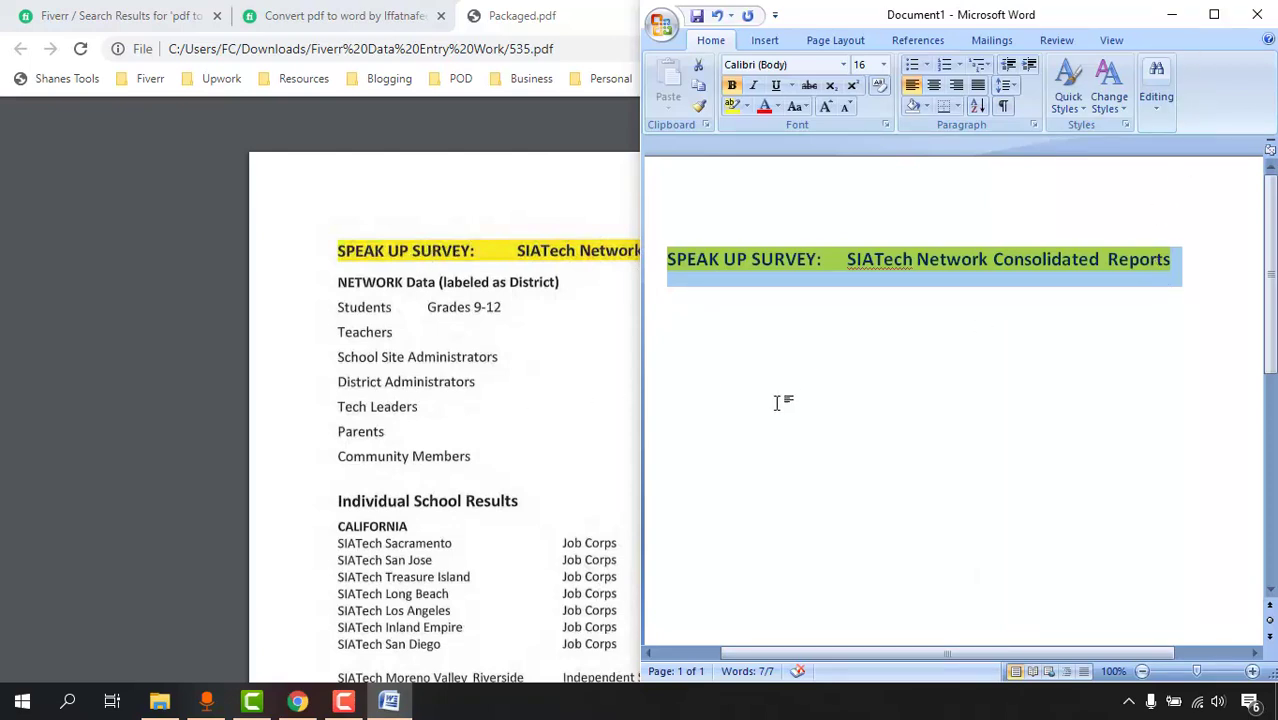
Below the heading, type 'NETWORK Data (labeled as District)', then 'Students', a tab, 'Grades 9-12'.
{"action": "left_click", "coordinate": [1192, 264]}
{"action": "key", "text": "Return"}
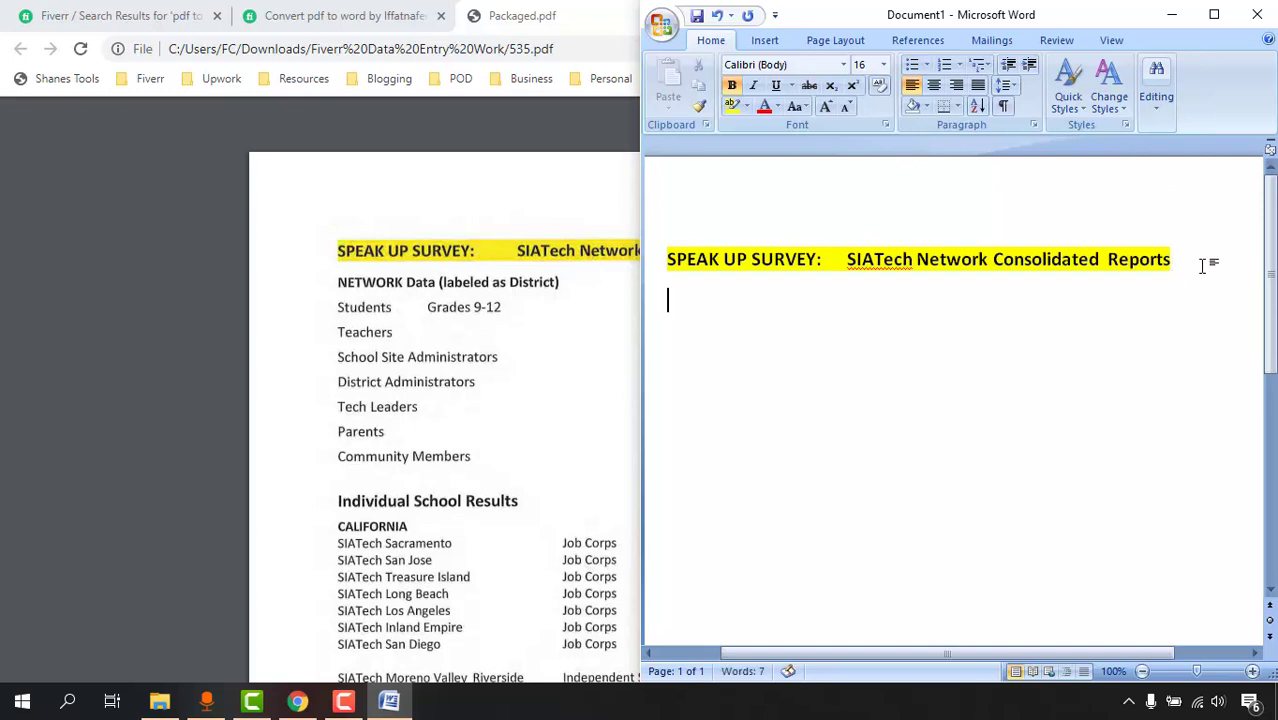
{"action": "type", "text": "Networ"}
{"action": "key", "text": "BackSpace"}
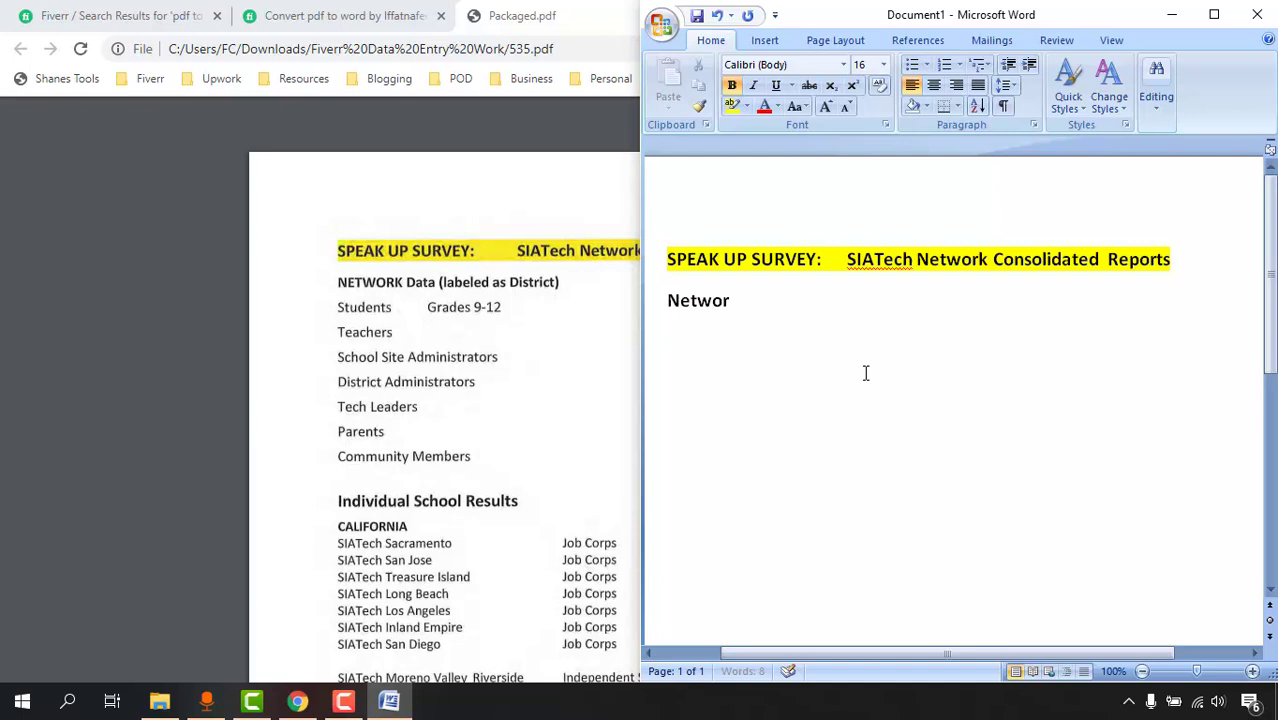
{"action": "key", "text": "BackSpace"}
{"action": "key", "text": "BackSpace"}
{"action": "type", "text": "ETWORK Data"}
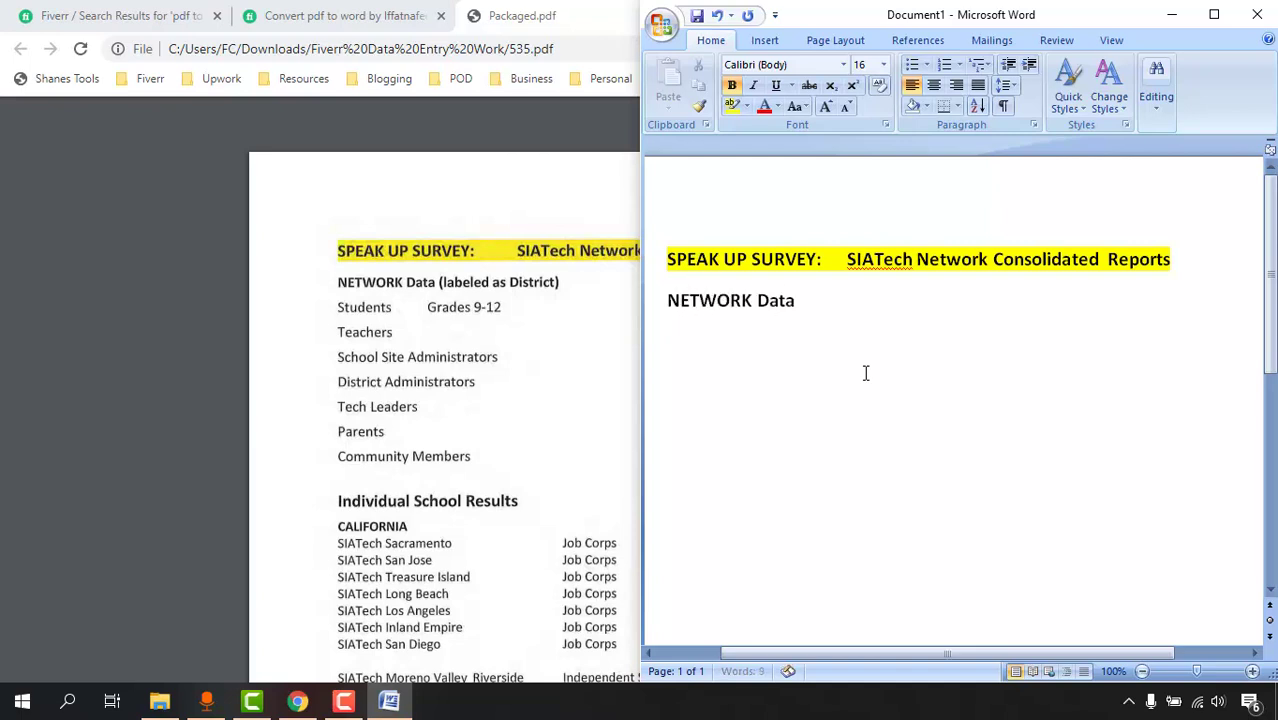
{"action": "type", "text": " (labeled"}
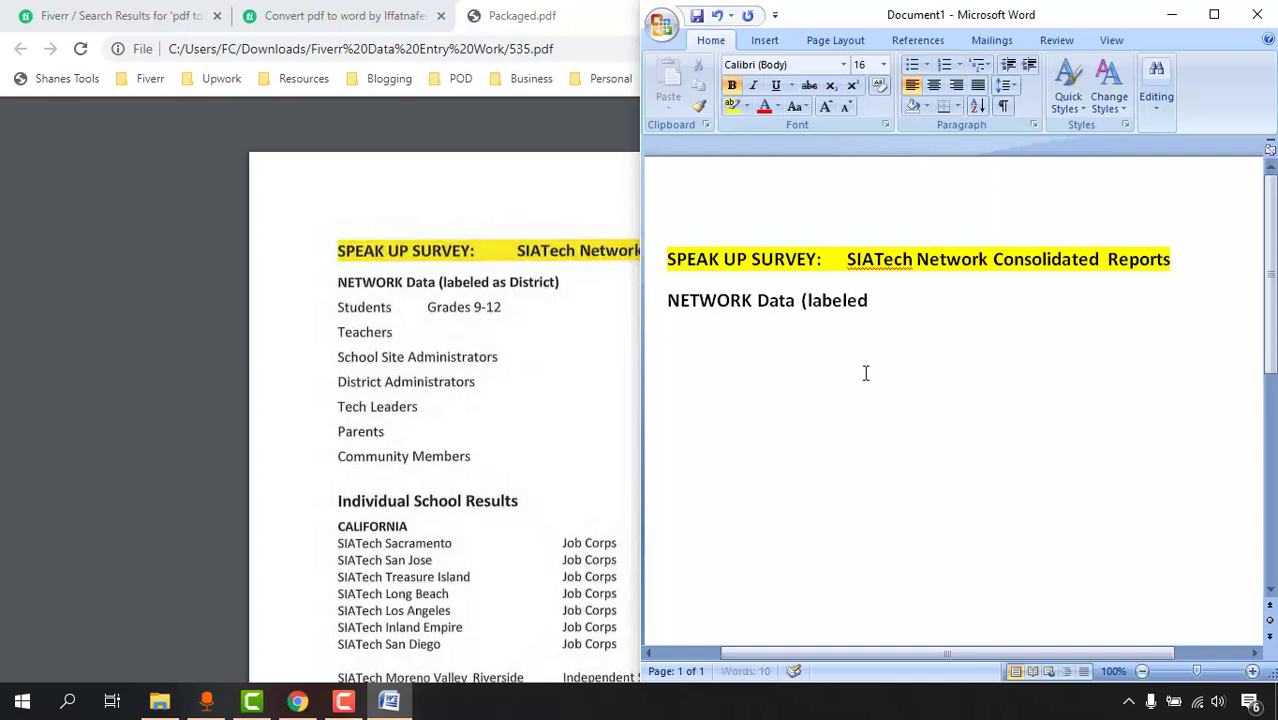
{"action": "type", "text": " as District"}
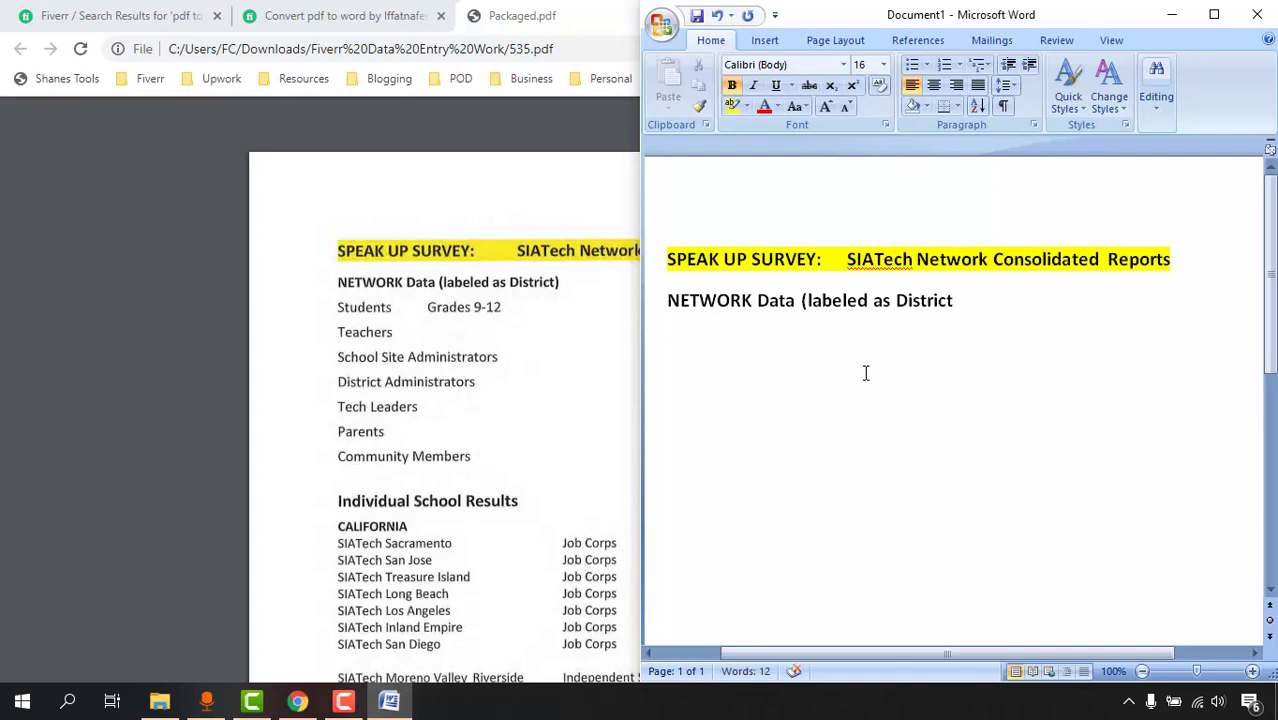
{"action": "key", "text": "Return"}
{"action": "type", "text": "Students\tGr"}
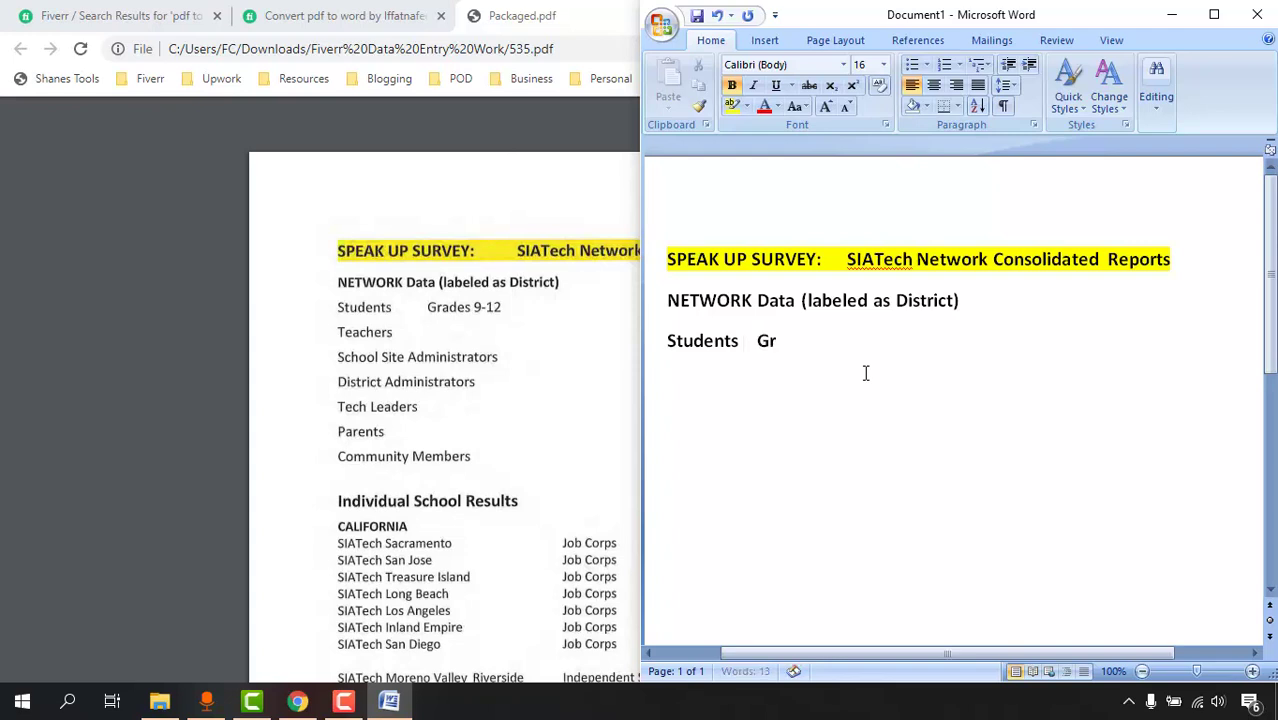
{"action": "type", "text": "ades 9"}
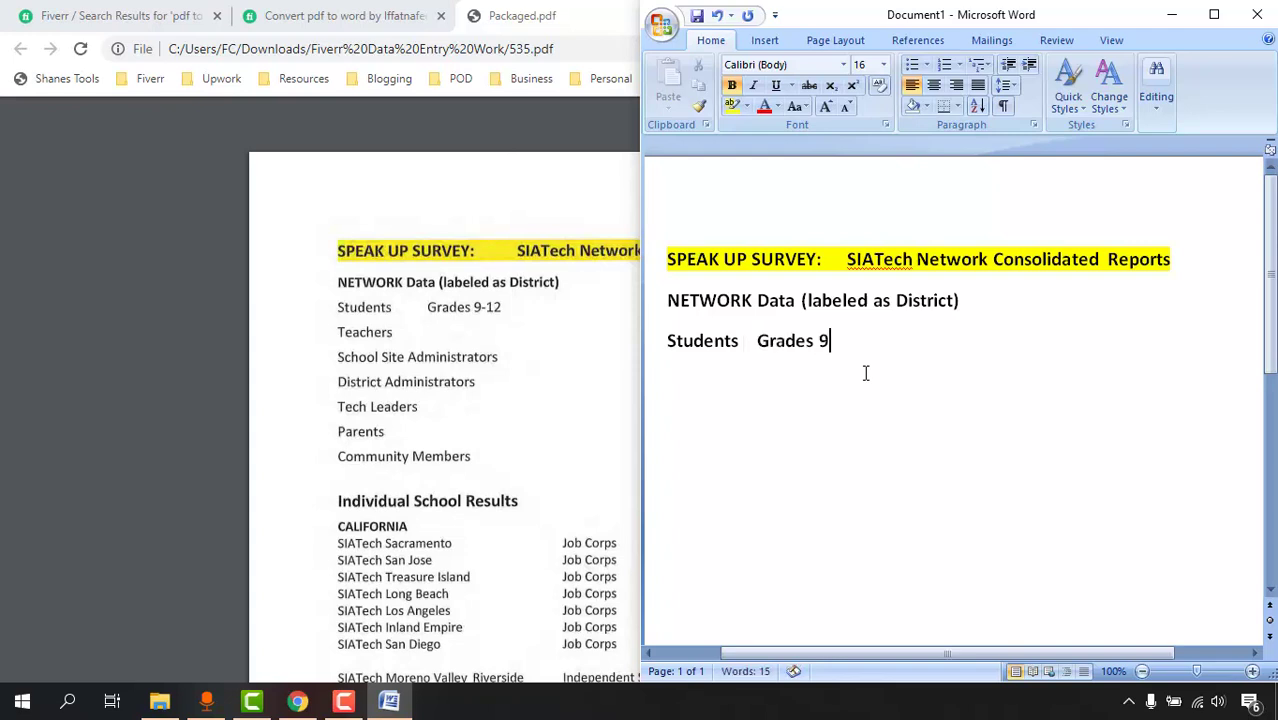
{"action": "type", "text": "-12"}
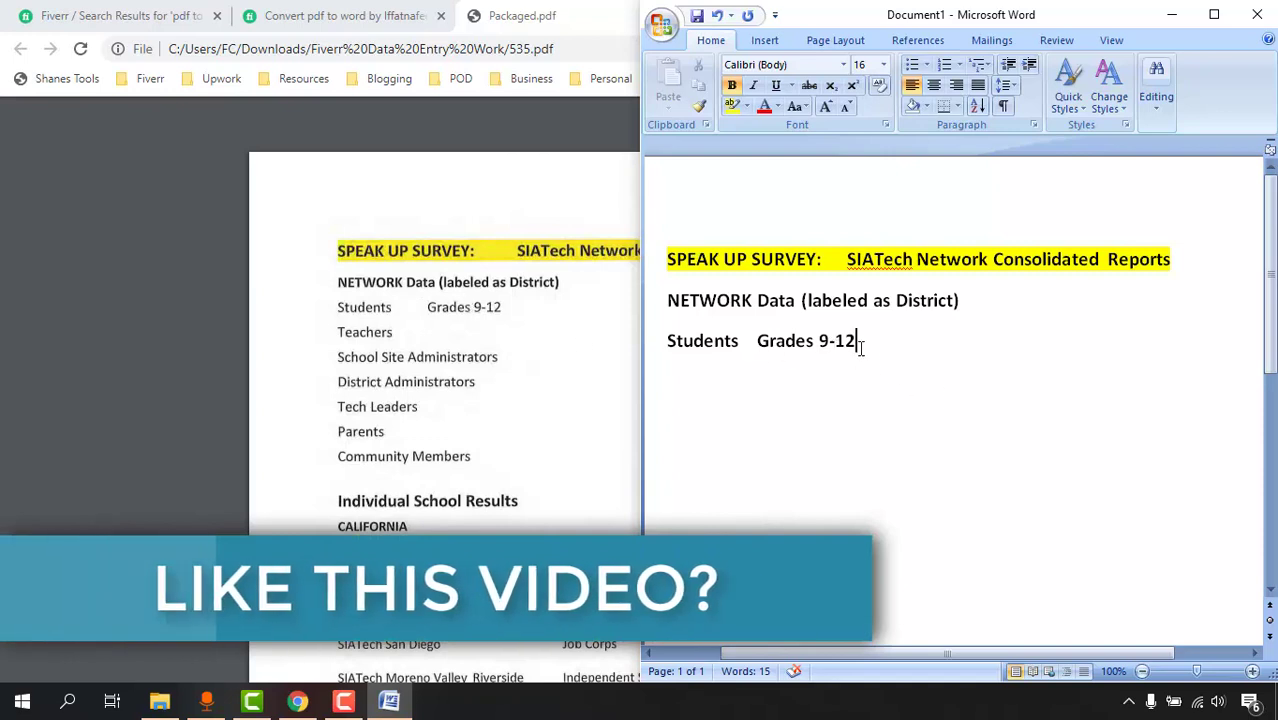
Remove bold from the 'Students Grades 9-12' line so it shows in regular type.
{"action": "left_click_drag", "start_coordinate": [856, 341], "coordinate": [690, 344]}
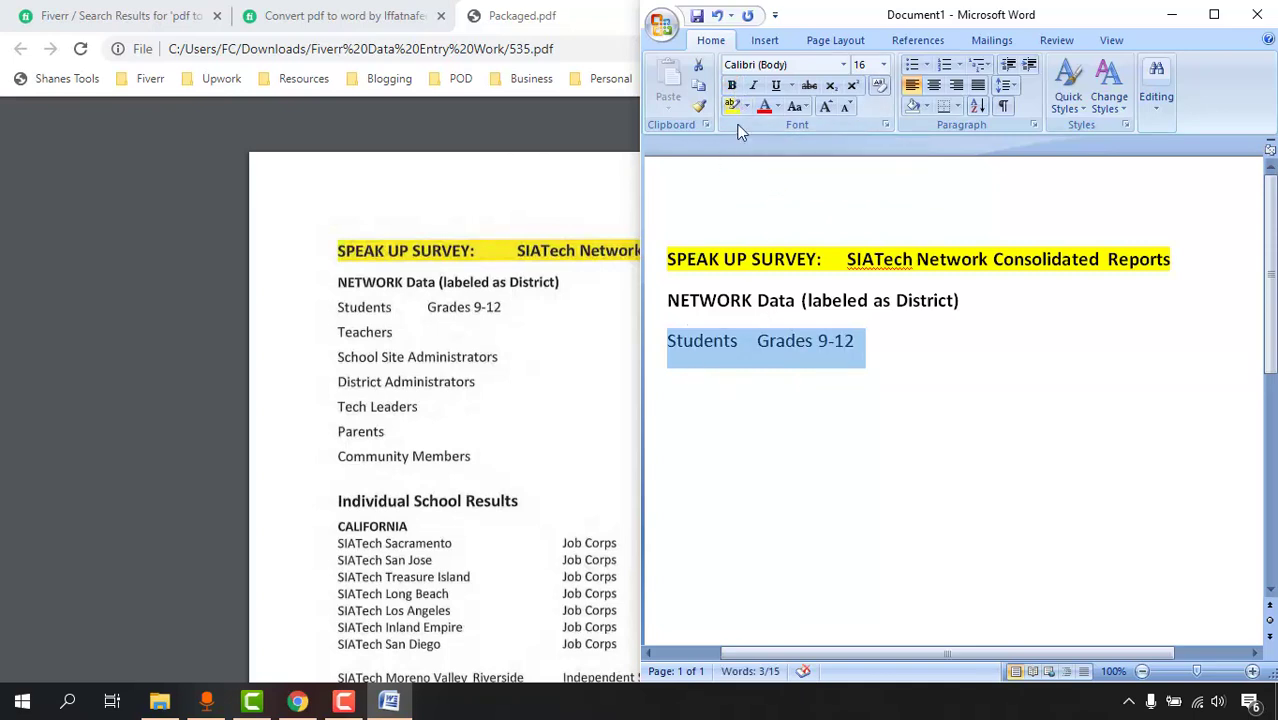
{"action": "left_click", "coordinate": [674, 337]}
{"action": "left_click", "coordinate": [871, 346]}
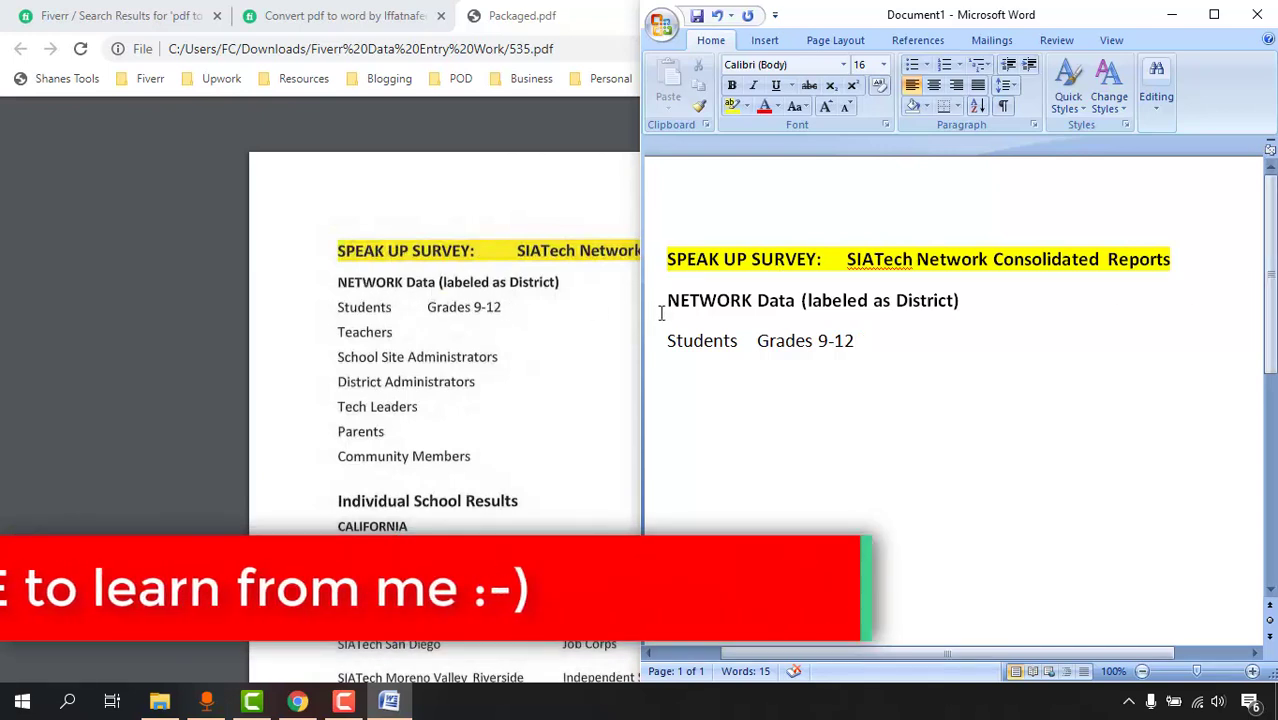
Resize the NETWORK Data (labeled as District) line to 13 pt, then select the Students Grades 9-12 line.
{"action": "left_click_drag", "start_coordinate": [667, 300], "coordinate": [962, 301]}
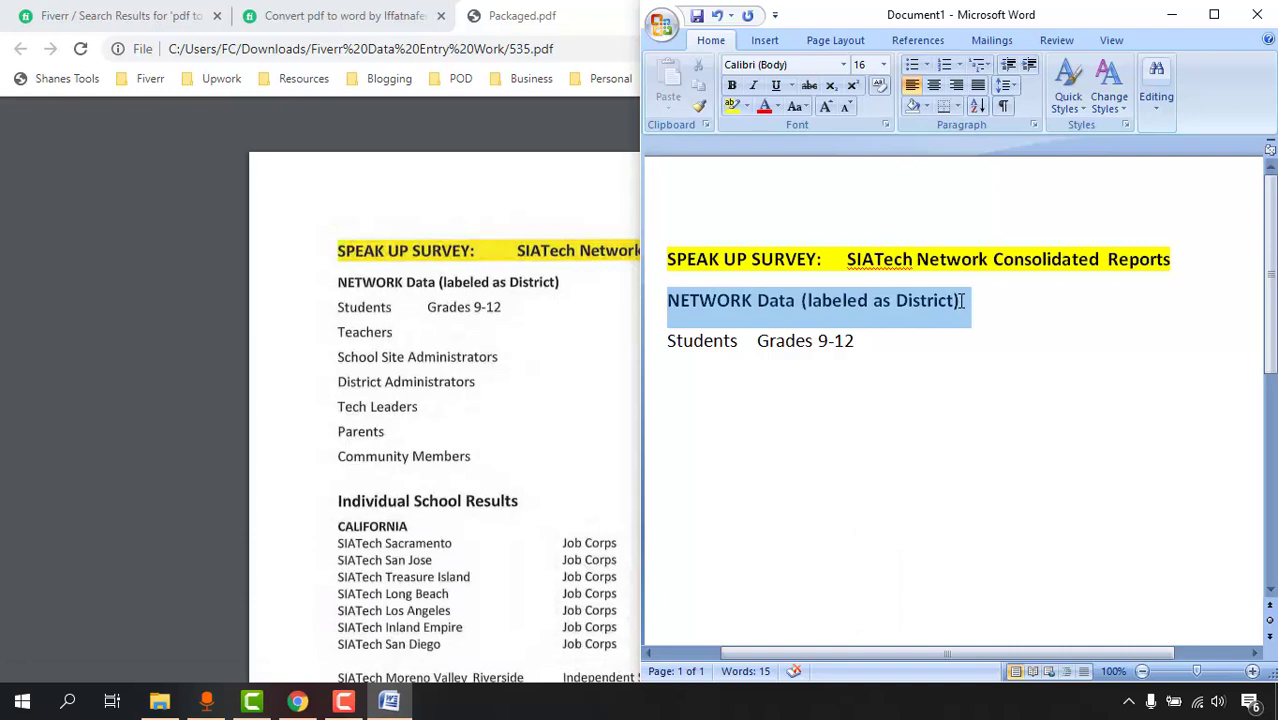
{"action": "left_click", "coordinate": [883, 64]}
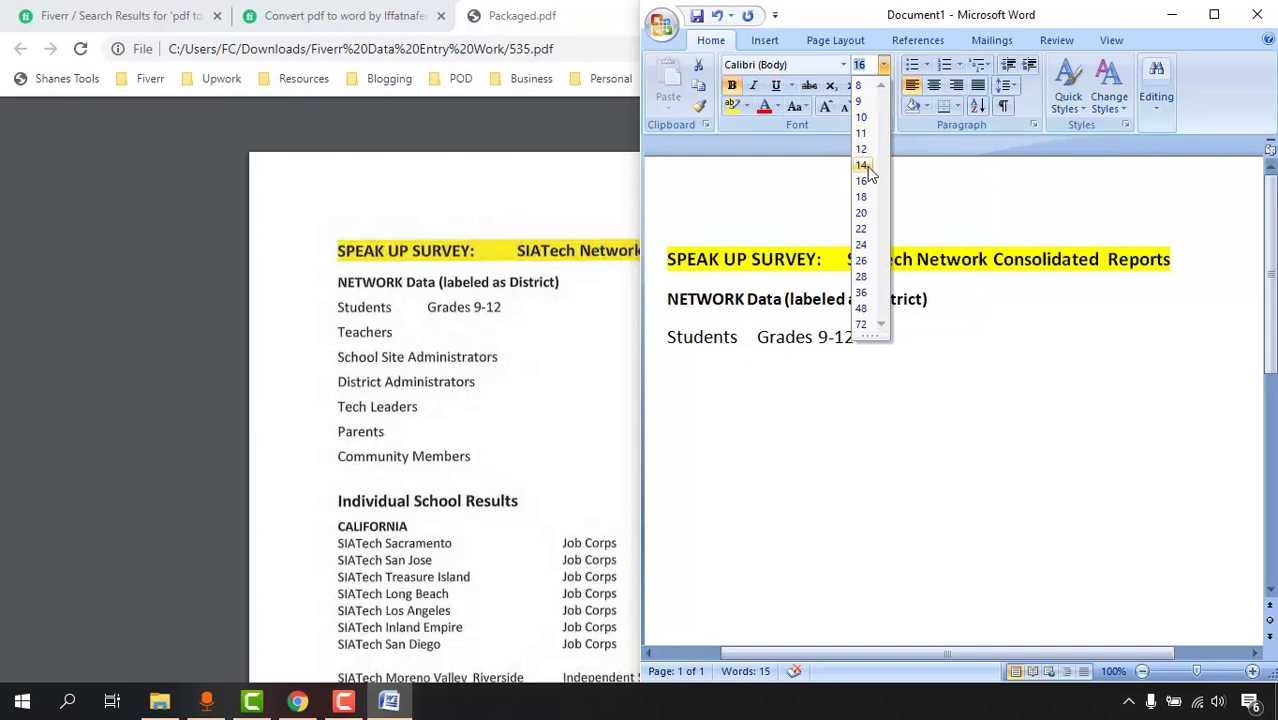
{"action": "left_click", "coordinate": [862, 165]}
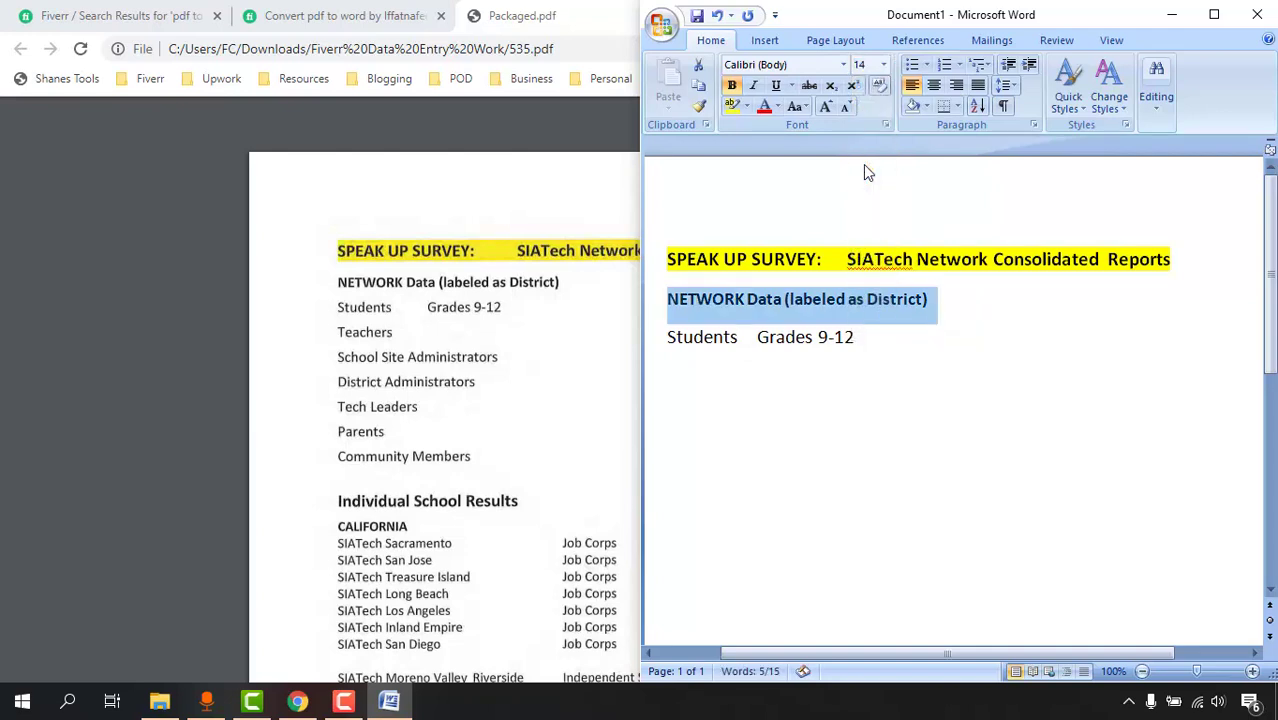
{"action": "left_click_drag", "start_coordinate": [667, 302], "coordinate": [937, 298]}
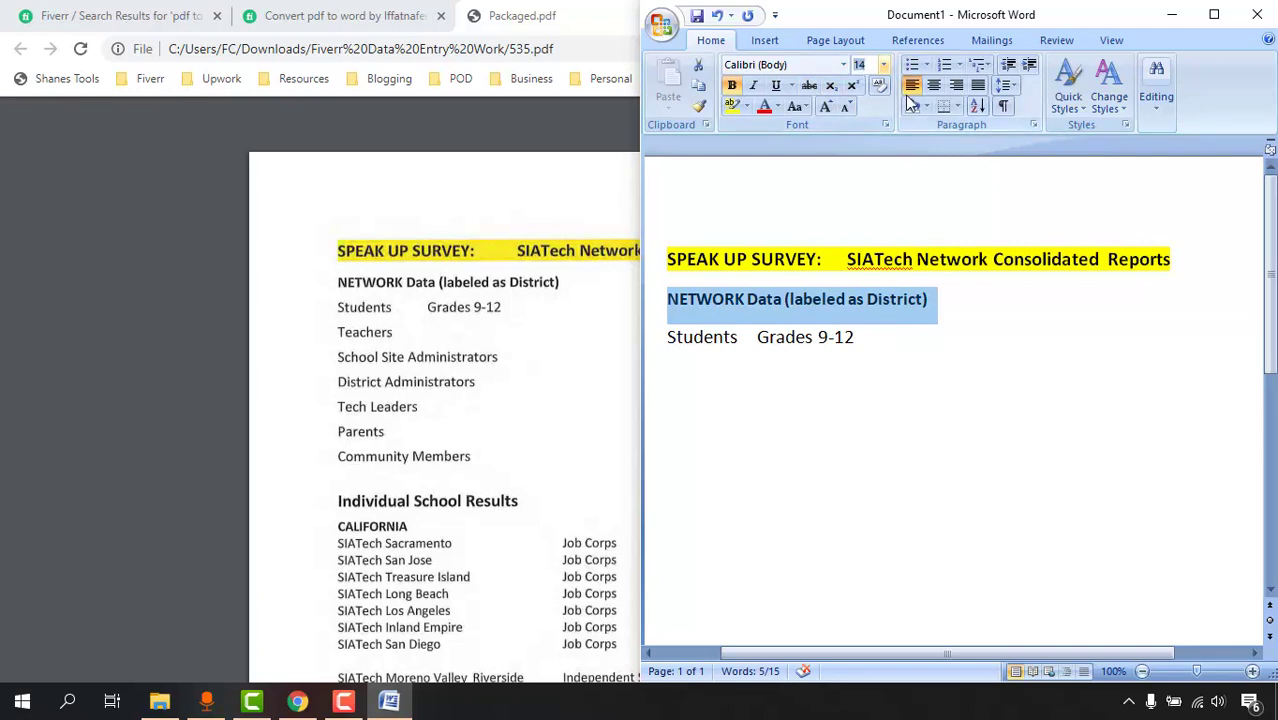
{"action": "type", "text": "13"}
{"action": "key", "text": "Return"}
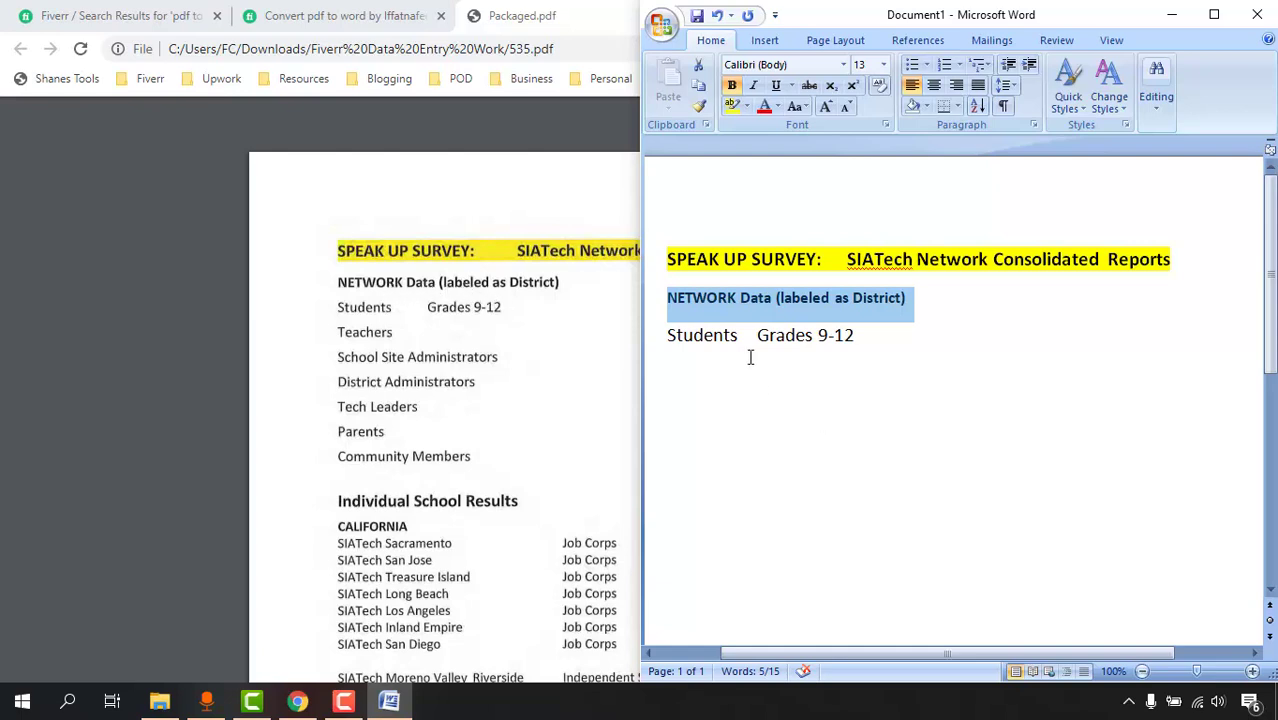
{"action": "left_click_drag", "start_coordinate": [856, 333], "coordinate": [686, 325]}
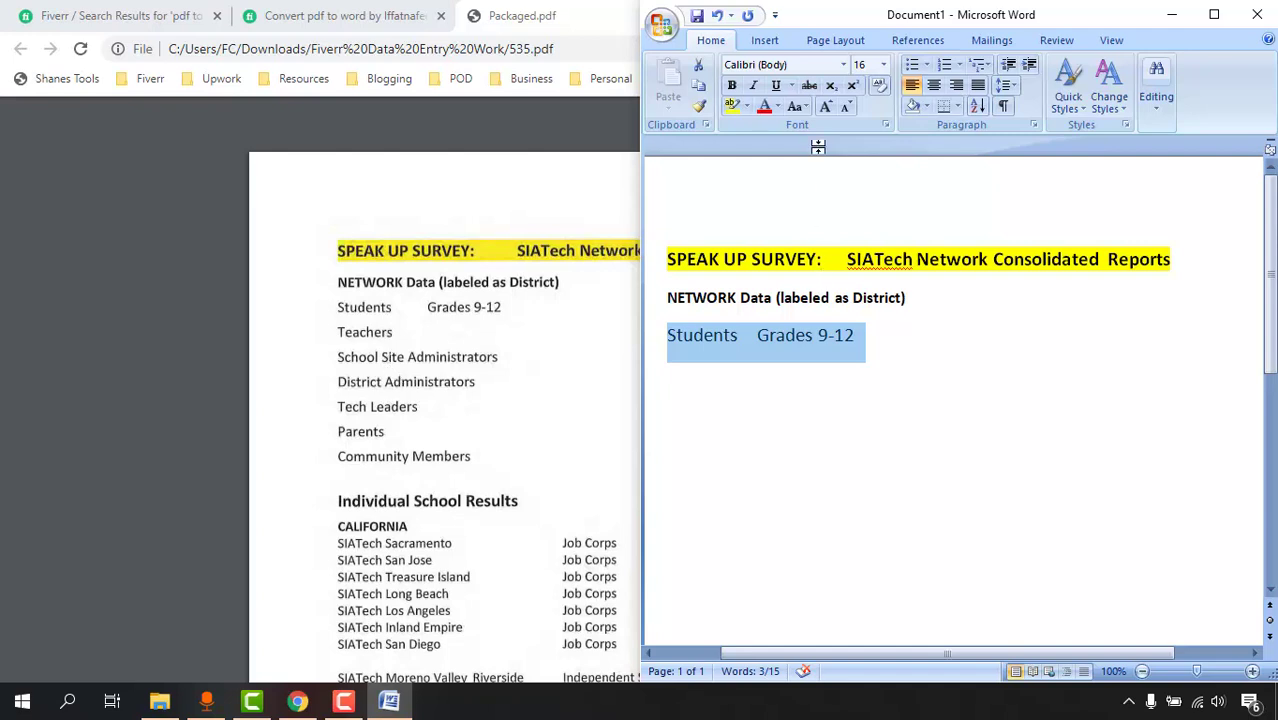
Set the Students Grades 9-12 line to 12 pt.
{"action": "left_click", "coordinate": [884, 65]}
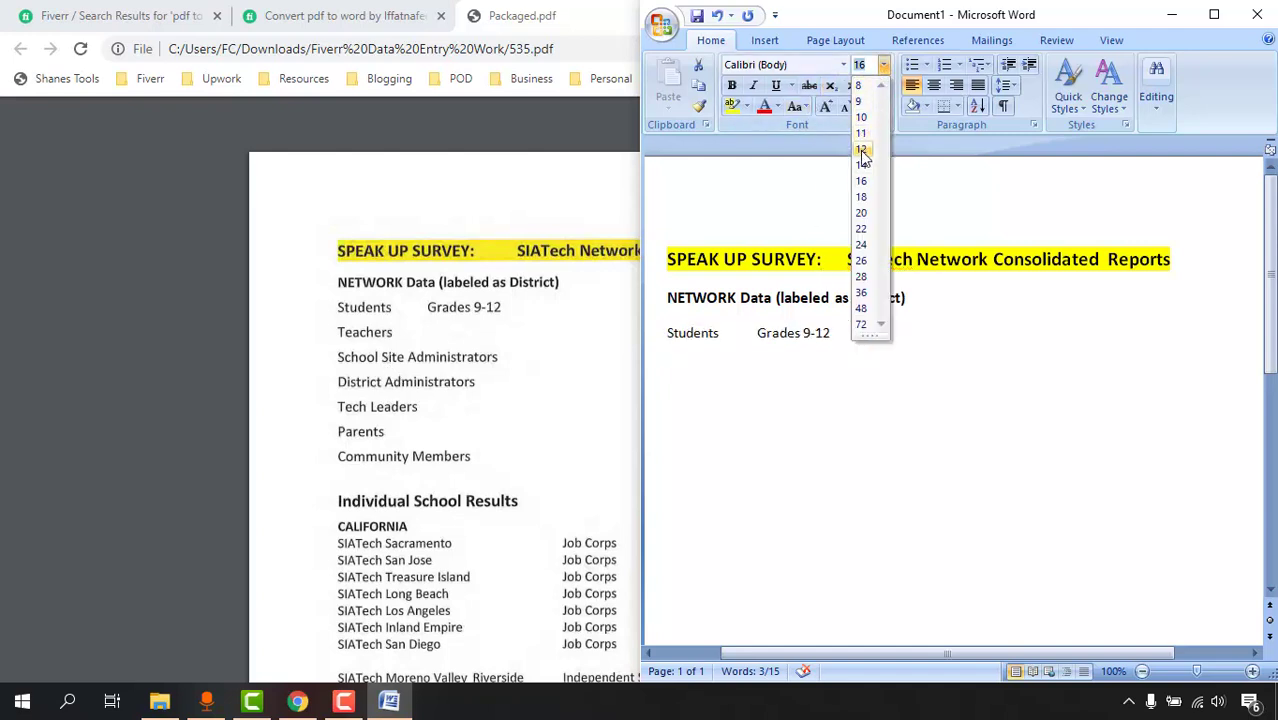
{"action": "left_click", "coordinate": [861, 150]}
{"action": "left_click", "coordinate": [877, 394]}
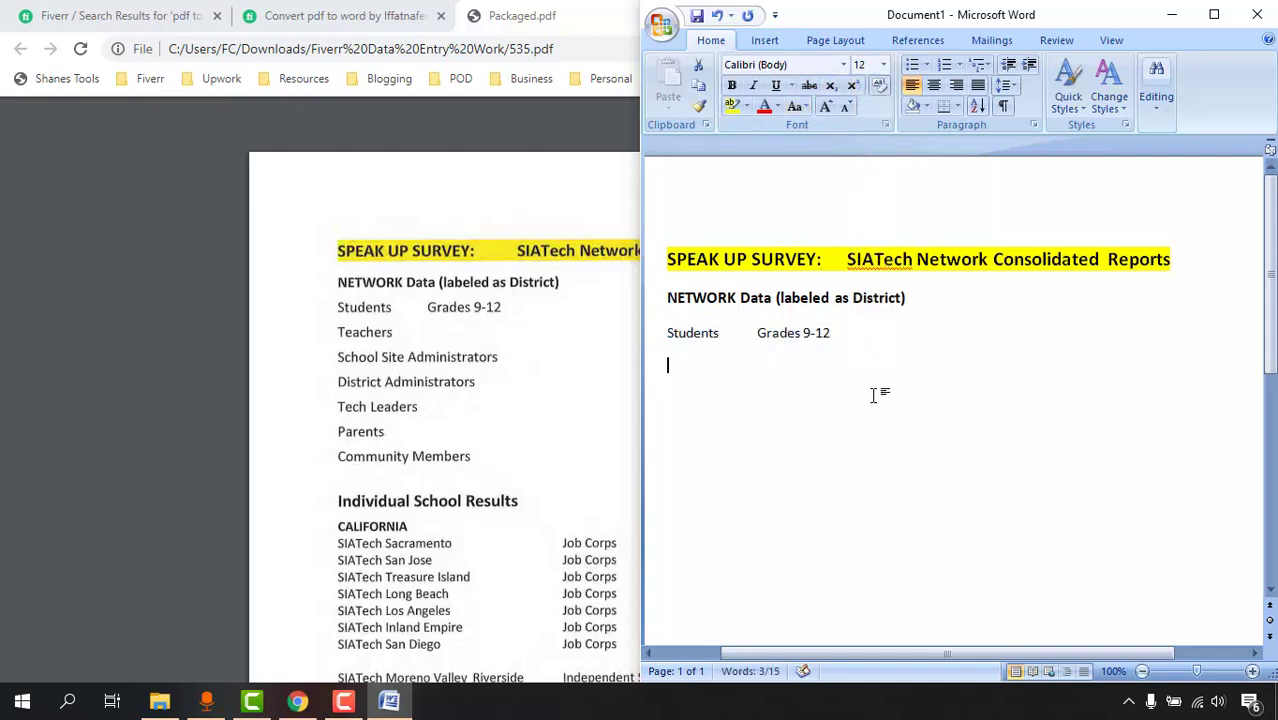
Type 'Teachers' and 'School Site Administrators' on separate lines beneath it.
{"action": "type", "text": "Tea"}
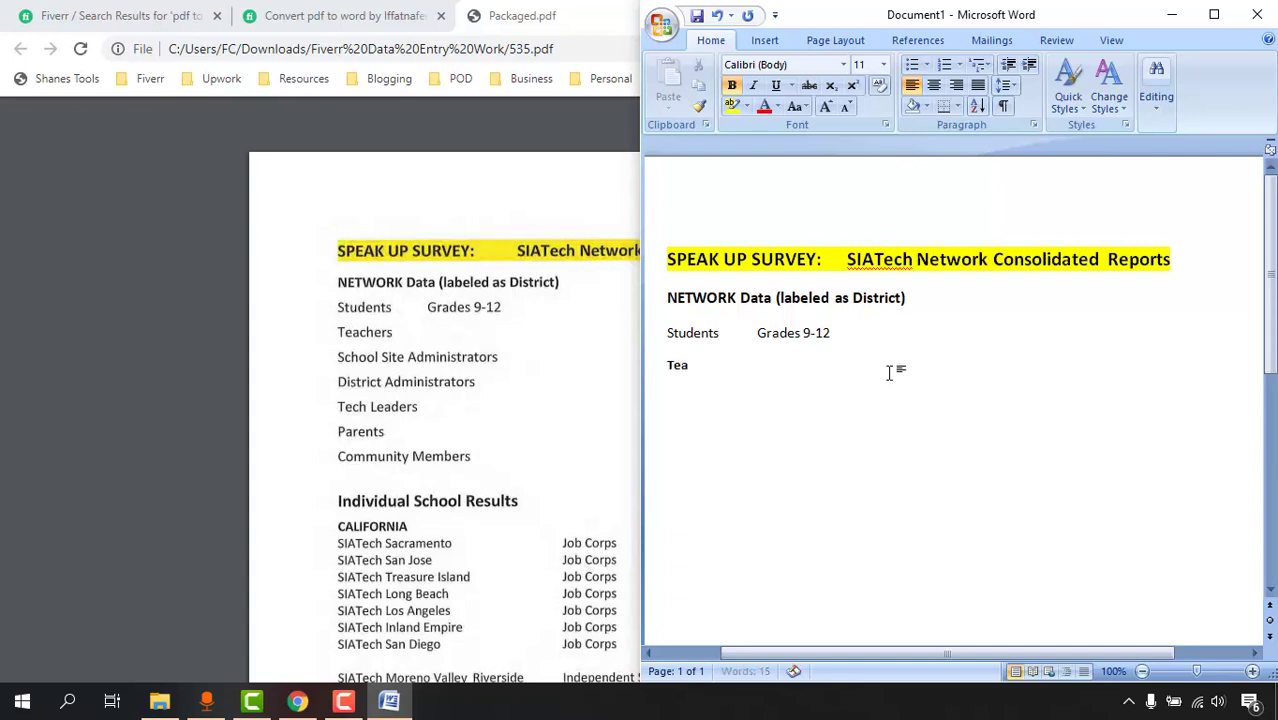
{"action": "type", "text": "cher"}
{"action": "key", "text": "BackSpace"}
{"action": "key", "text": "BackSpace"}
{"action": "key", "text": "BackSpace"}
{"action": "key", "text": "BackSpace"}
{"action": "key", "text": "BackSpace"}
{"action": "key", "text": "Return"}
{"action": "type", "text": "Teacher"}
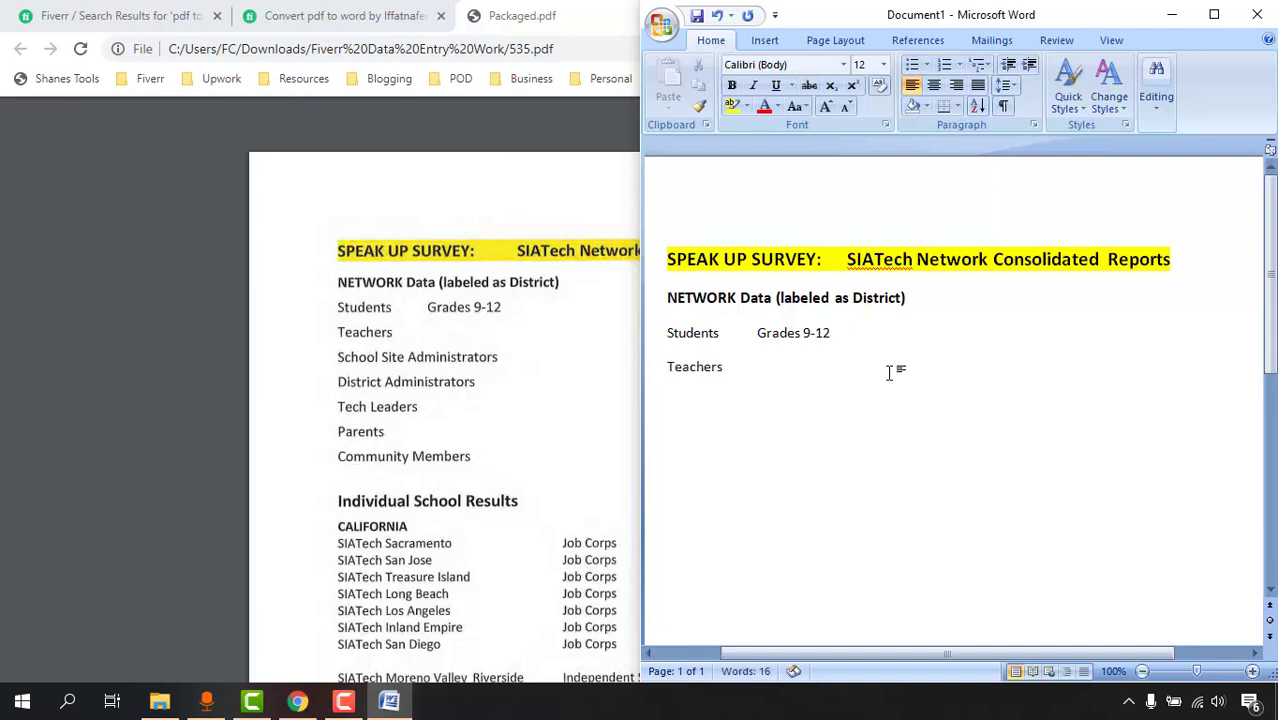
{"action": "type", "text": "s"}
{"action": "key", "text": "Return"}
{"action": "type", "text": "School Site Admin"}
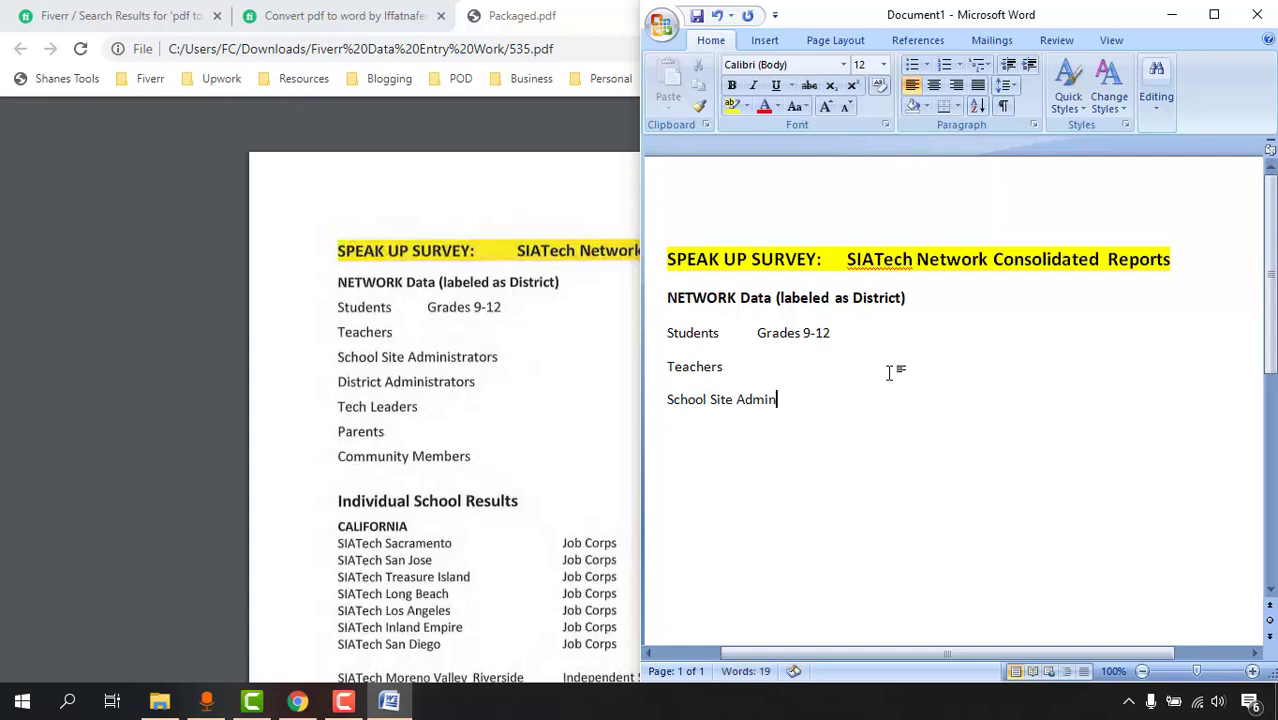
{"action": "type", "text": "istrators"}
Bring Packaged.pdf to the front in Chrome and scroll through the rest of the survey.
{"action": "left_click", "coordinate": [533, 15]}
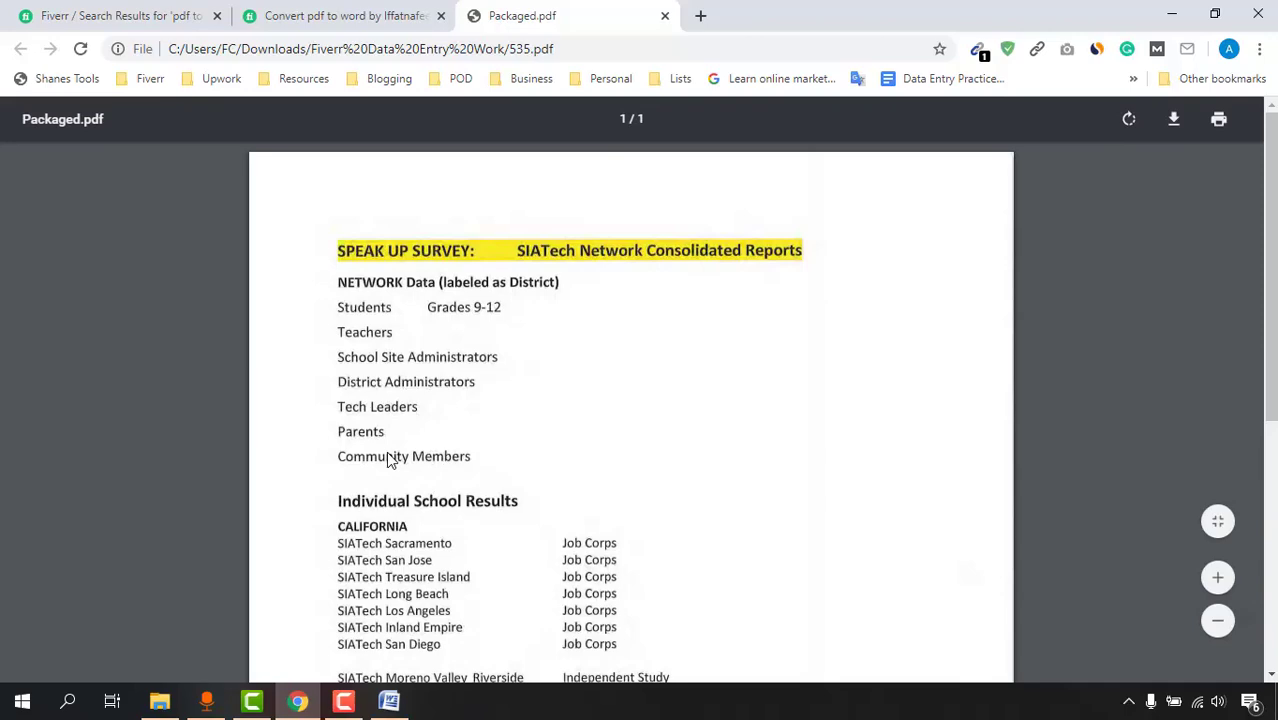
{"action": "scroll", "coordinate": [394, 456], "scroll_direction": "down", "scroll_amount": 5}
{"action": "scroll", "coordinate": [508, 605], "scroll_direction": "up", "scroll_amount": 5}
{"action": "scroll", "coordinate": [474, 500], "scroll_direction": "down", "scroll_amount": 5}
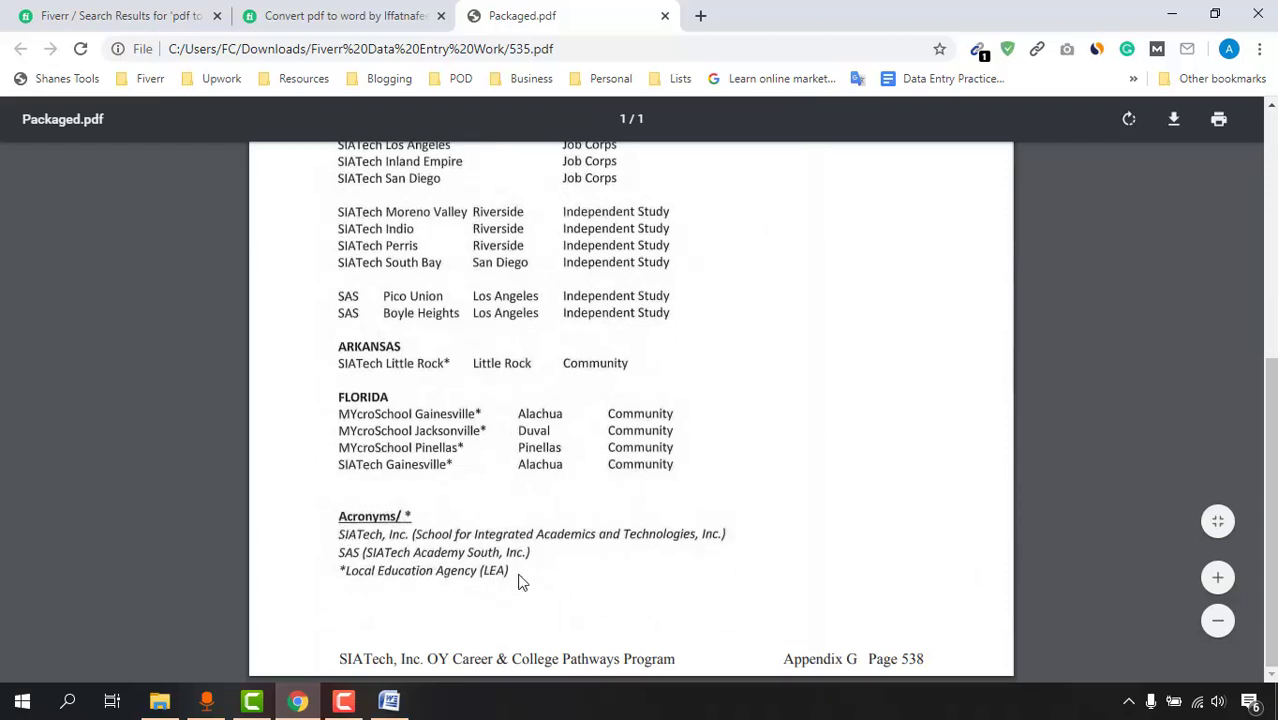
Make the School Site Administrators line italic and underlined.
{"action": "left_click", "coordinate": [395, 708]}
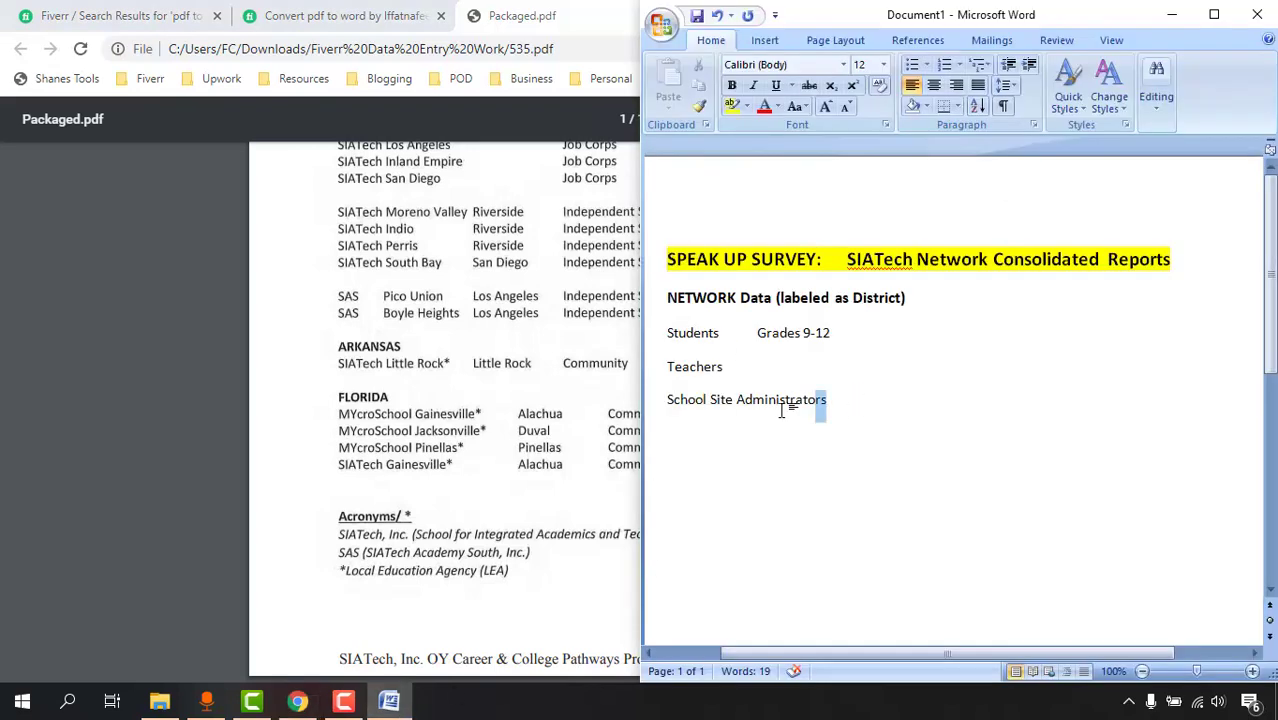
{"action": "left_click_drag", "start_coordinate": [822, 404], "coordinate": [688, 412]}
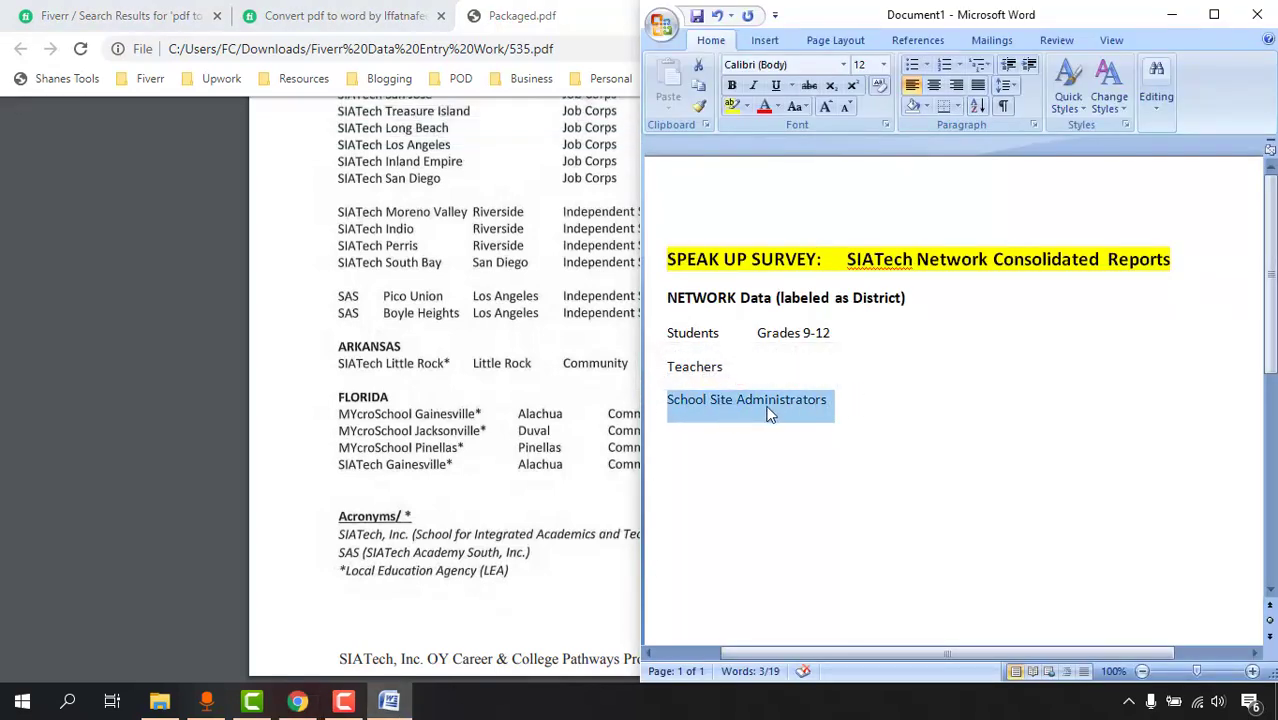
{"action": "left_click", "coordinate": [752, 87]}
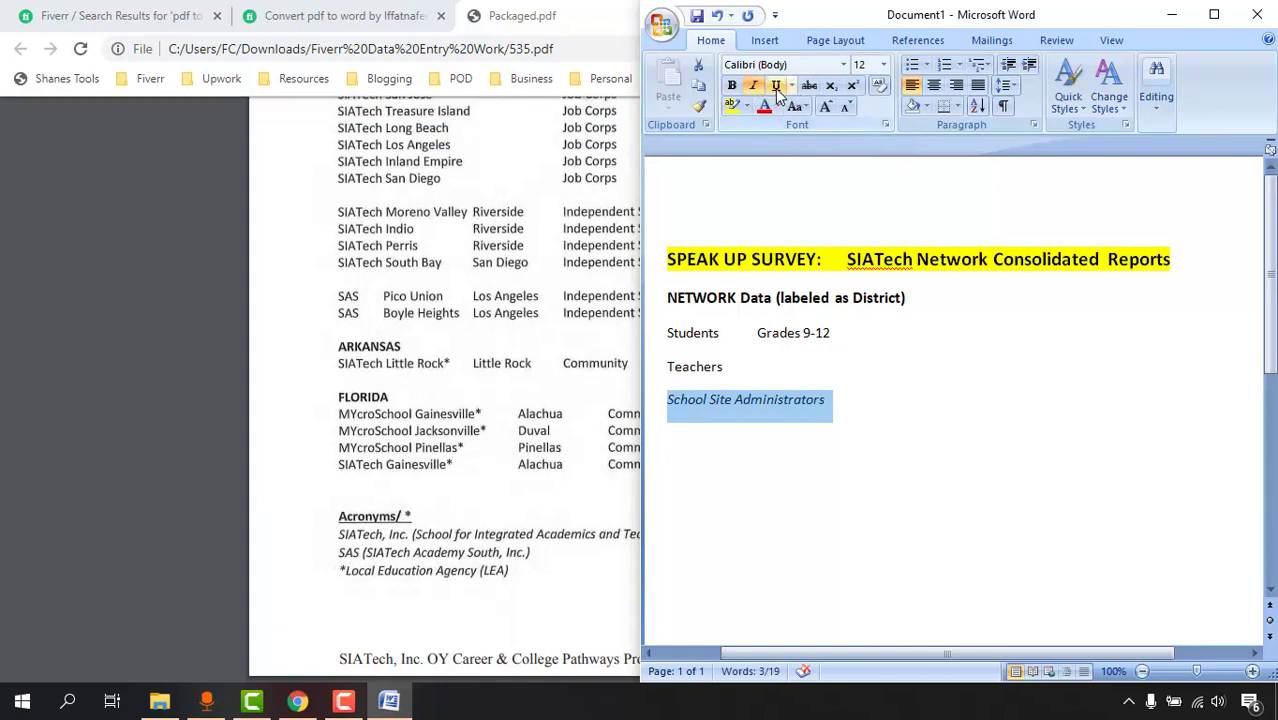
{"action": "left_click", "coordinate": [775, 87]}
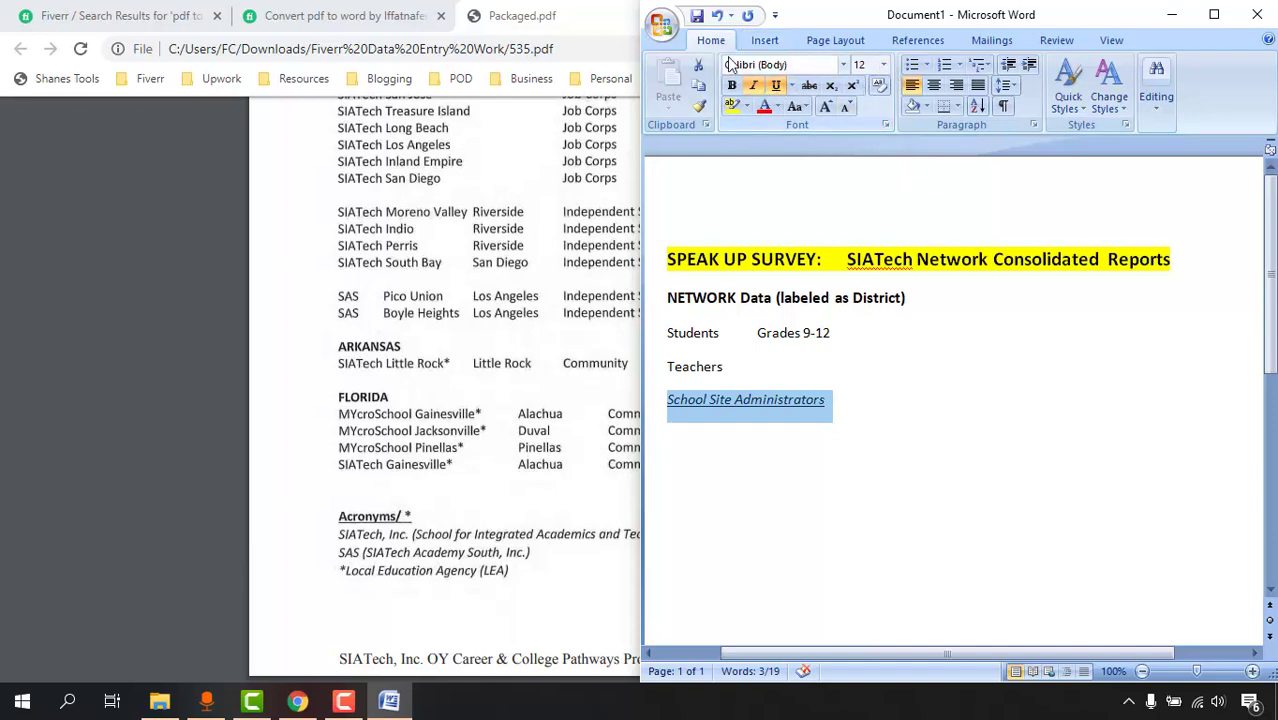
Maximize the Word window, leave the font colour unchanged, and select all the document text.
{"action": "left_click", "coordinate": [1214, 14]}
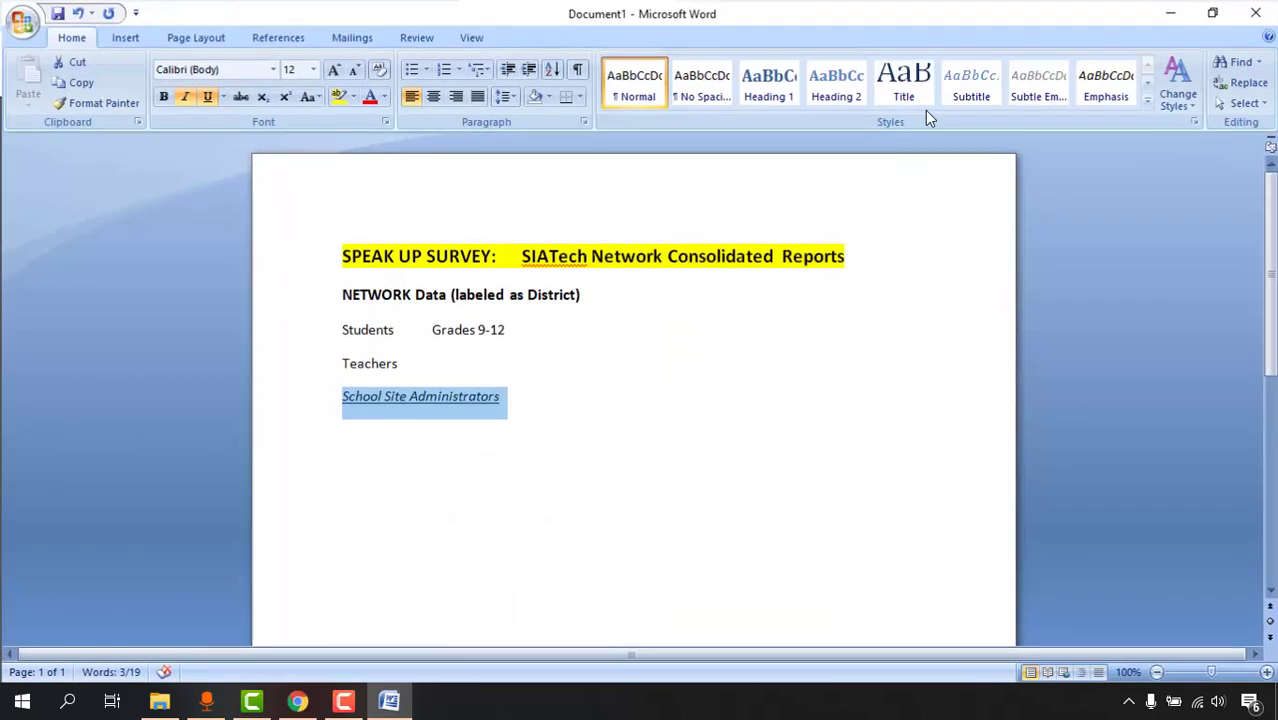
{"action": "left_click", "coordinate": [384, 95]}
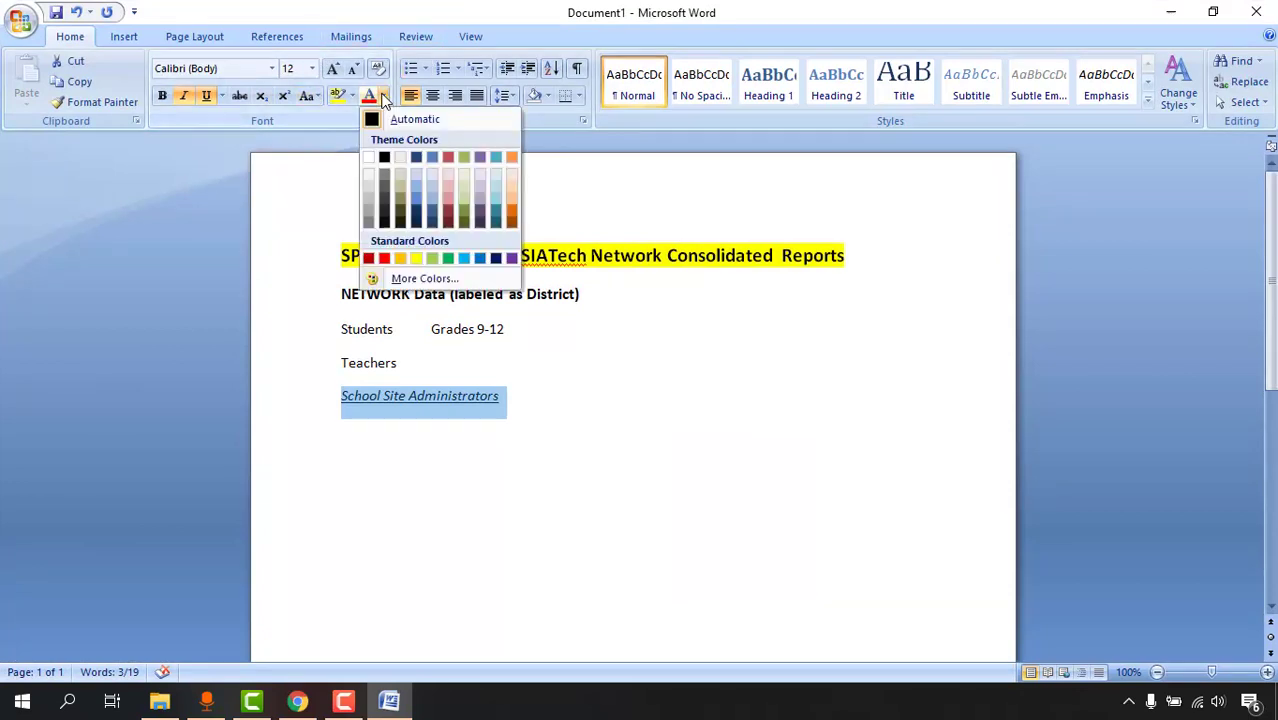
{"action": "left_click", "coordinate": [178, 204]}
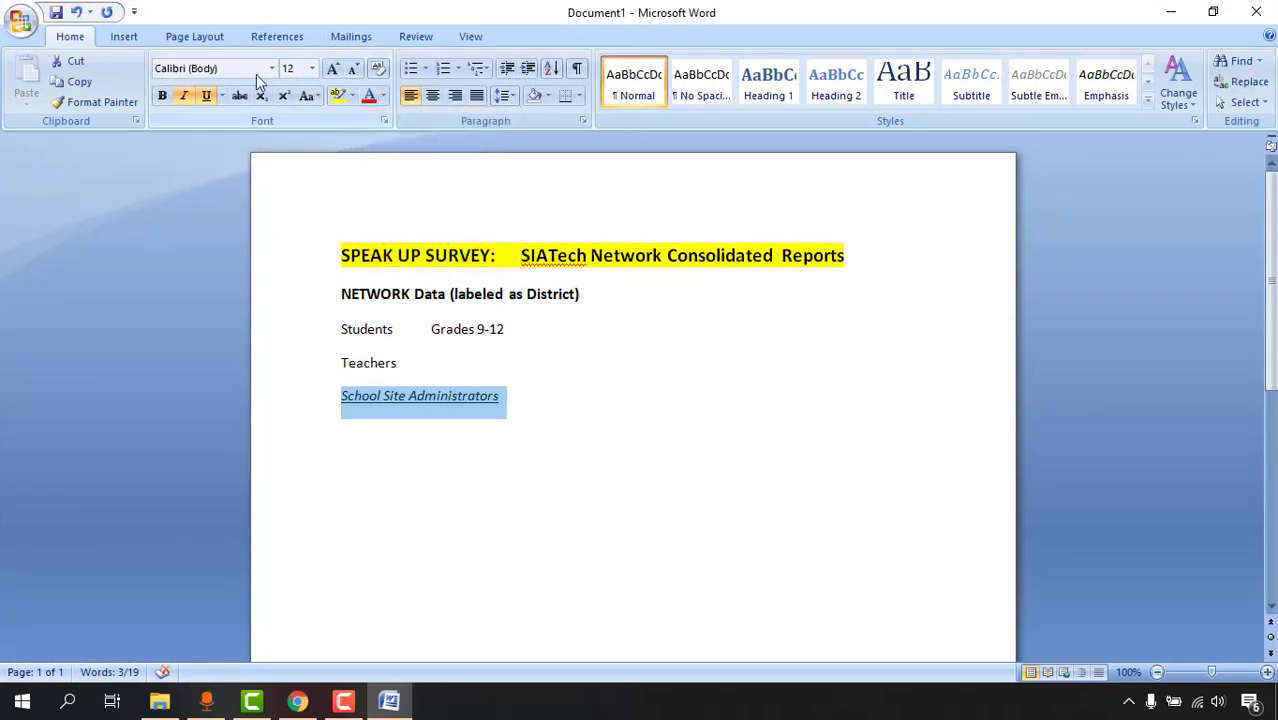
{"action": "left_click", "coordinate": [602, 468]}
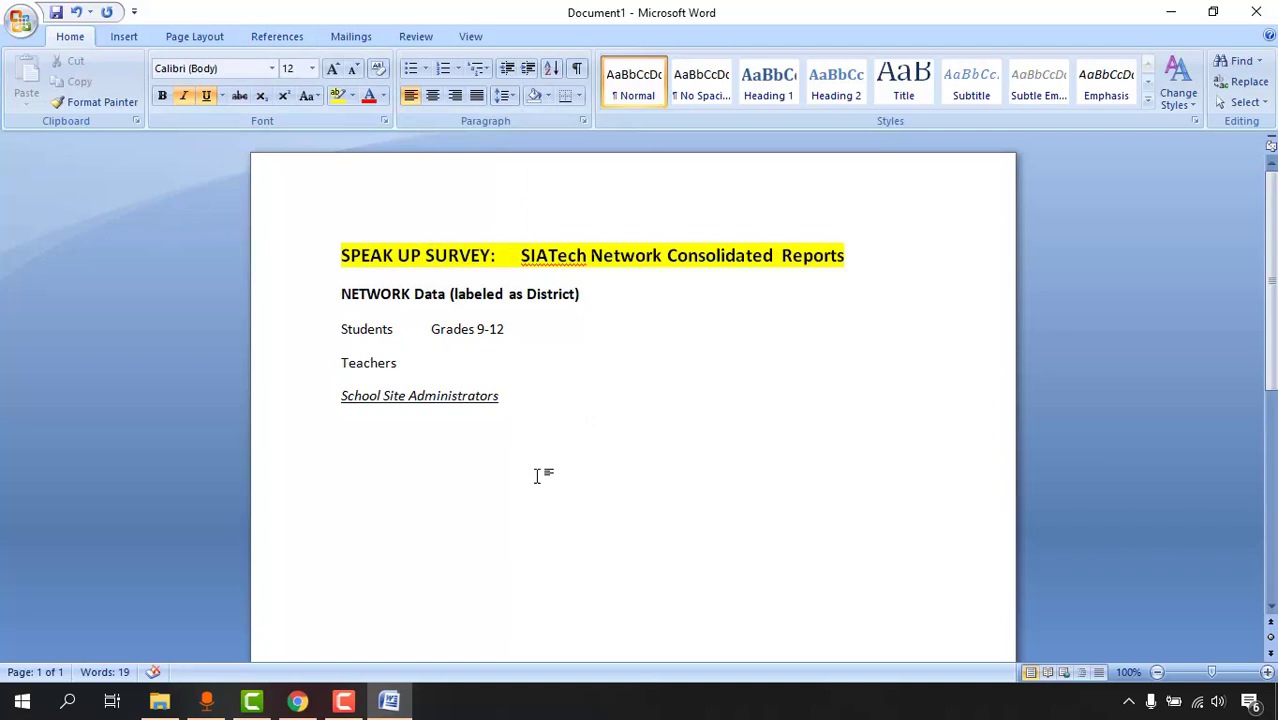
{"action": "left_click_drag", "start_coordinate": [573, 417], "coordinate": [328, 228]}
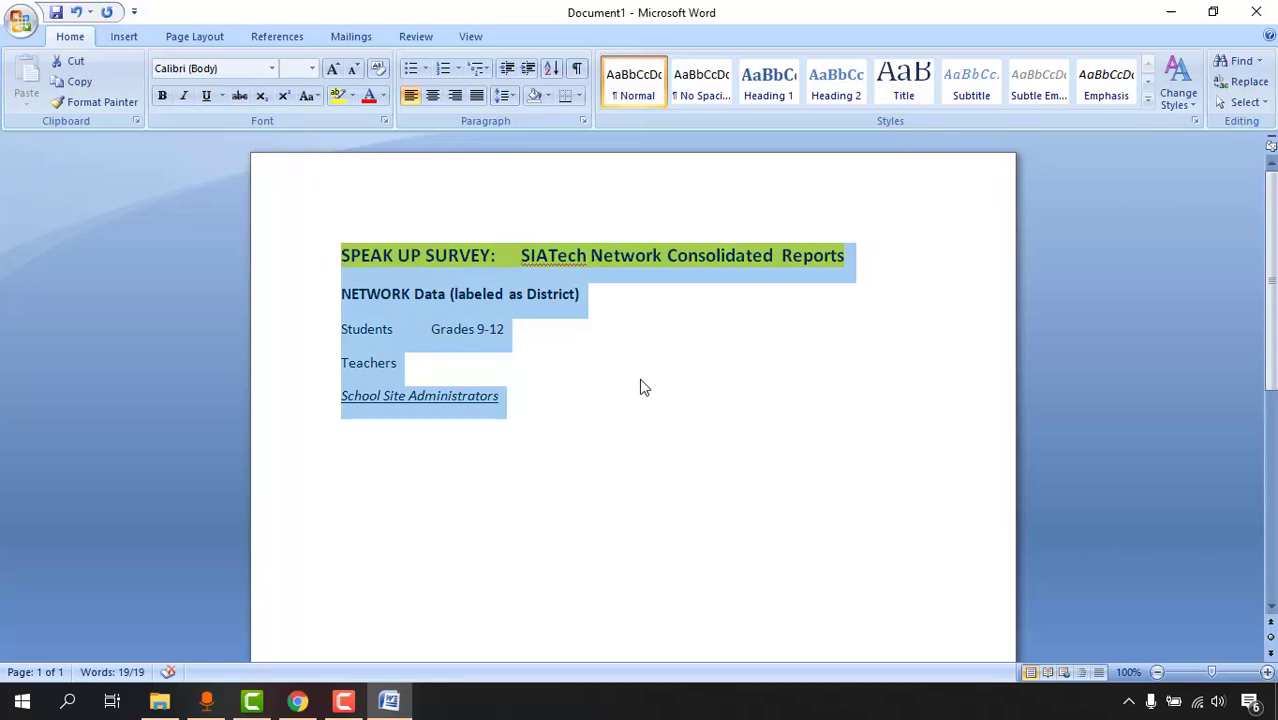
Minimize Word and view the convert pdf to word gig page in Chrome.
{"action": "left_click", "coordinate": [1175, 10]}
{"action": "left_click", "coordinate": [355, 12]}
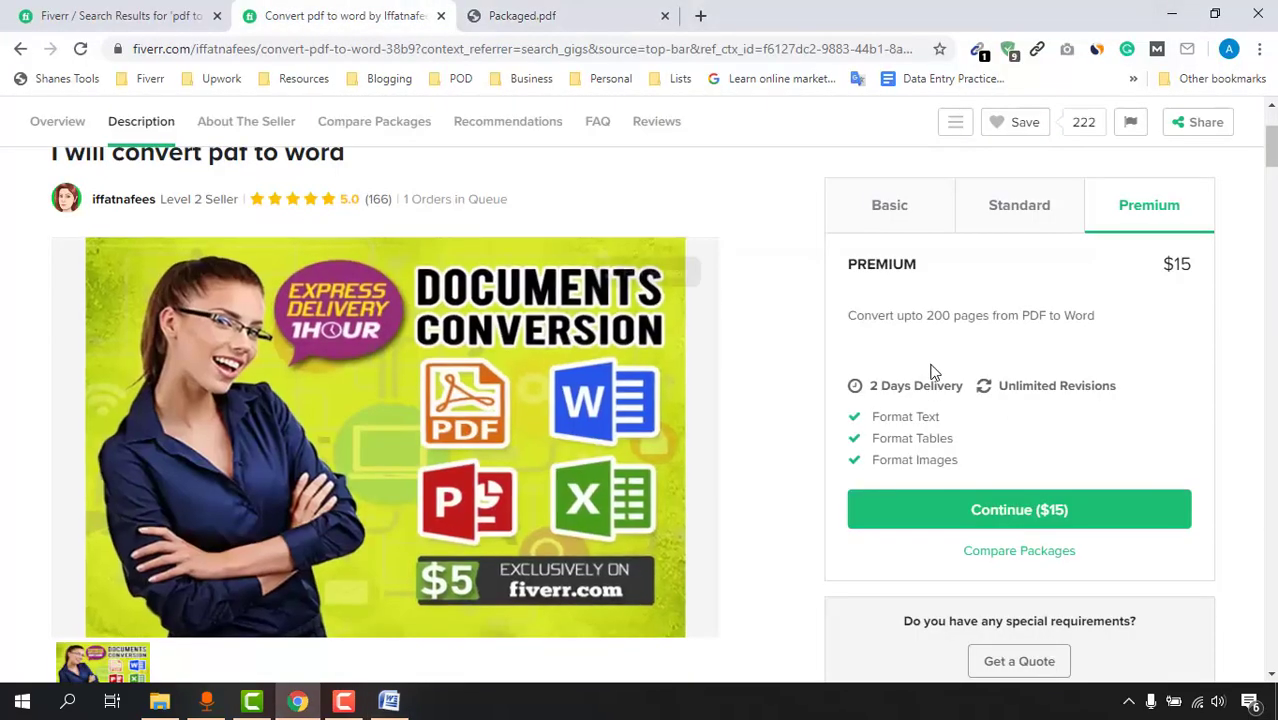
{"action": "scroll", "coordinate": [727, 405], "scroll_direction": "up", "scroll_amount": 3}
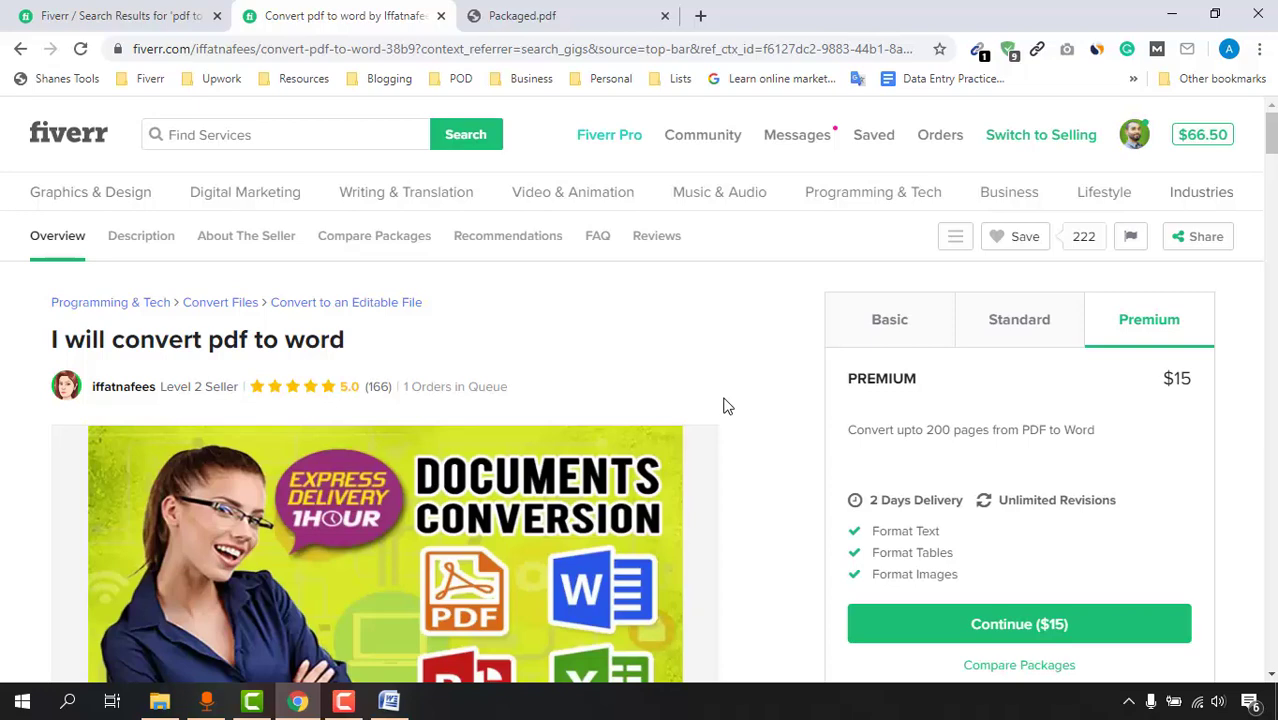
Return to the 'pdf to word' search results, browse them, and select the search term in the heading.
{"action": "left_click", "coordinate": [145, 12]}
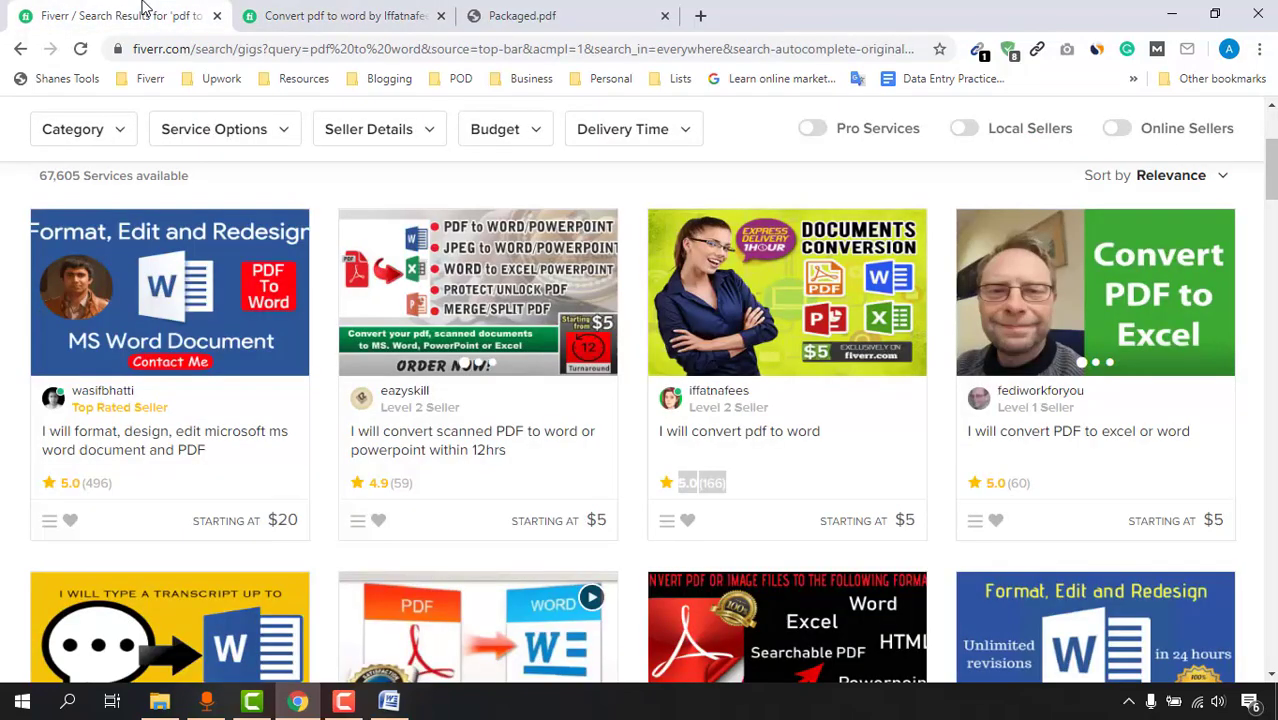
{"action": "scroll", "coordinate": [997, 455], "scroll_direction": "down", "scroll_amount": 5}
{"action": "scroll", "coordinate": [919, 400], "scroll_direction": "down", "scroll_amount": 5}
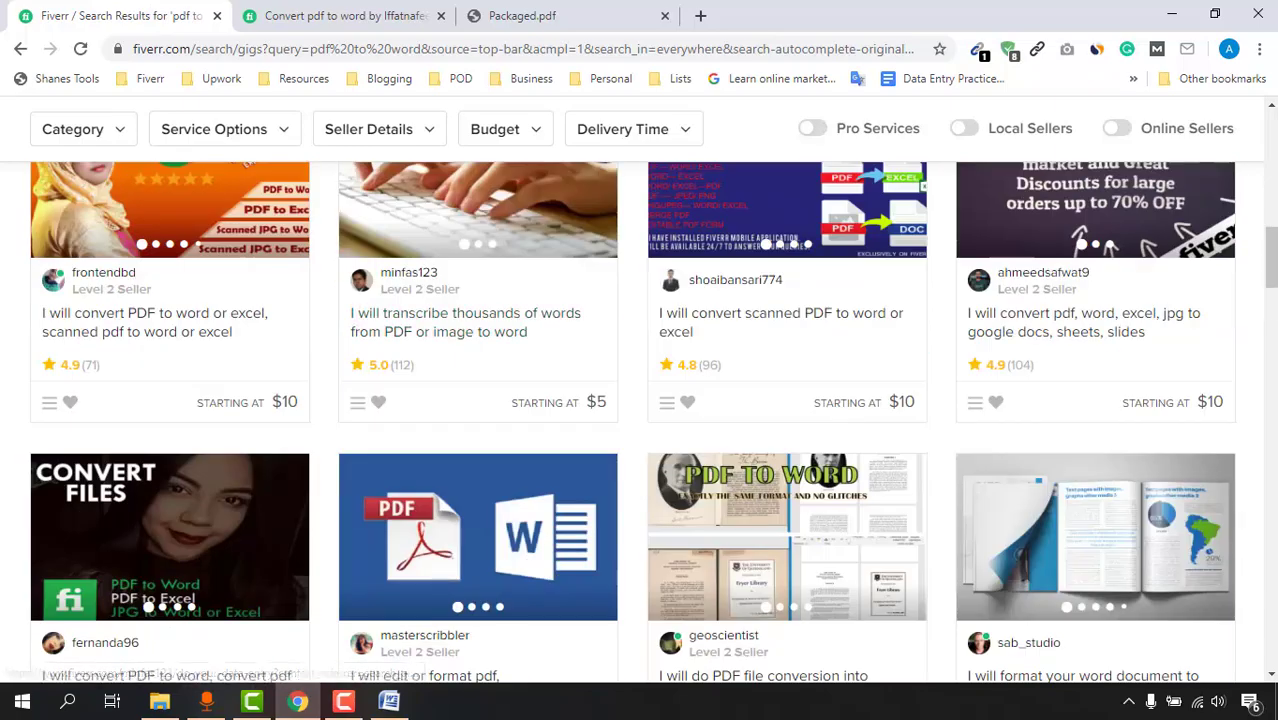
{"action": "scroll", "coordinate": [919, 400], "scroll_direction": "down", "scroll_amount": 7}
{"action": "scroll", "coordinate": [636, 463], "scroll_direction": "down", "scroll_amount": 5}
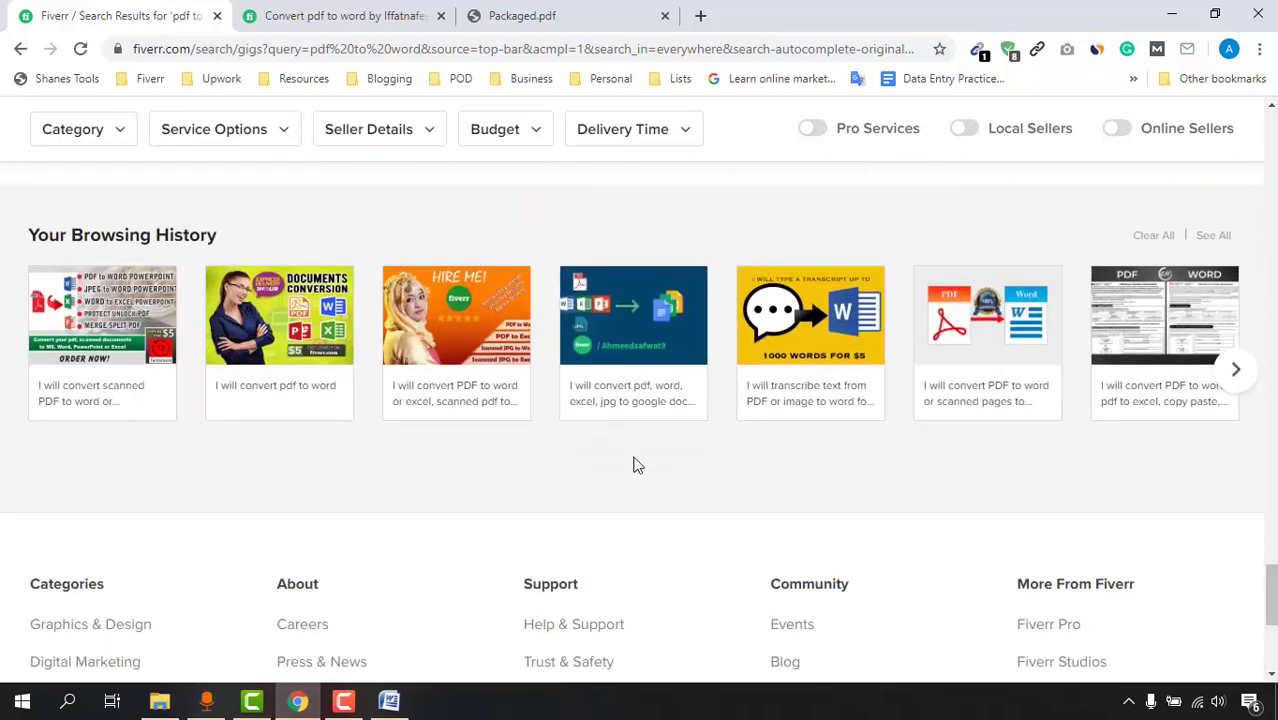
{"action": "scroll", "coordinate": [277, 480], "scroll_direction": "up", "scroll_amount": 4}
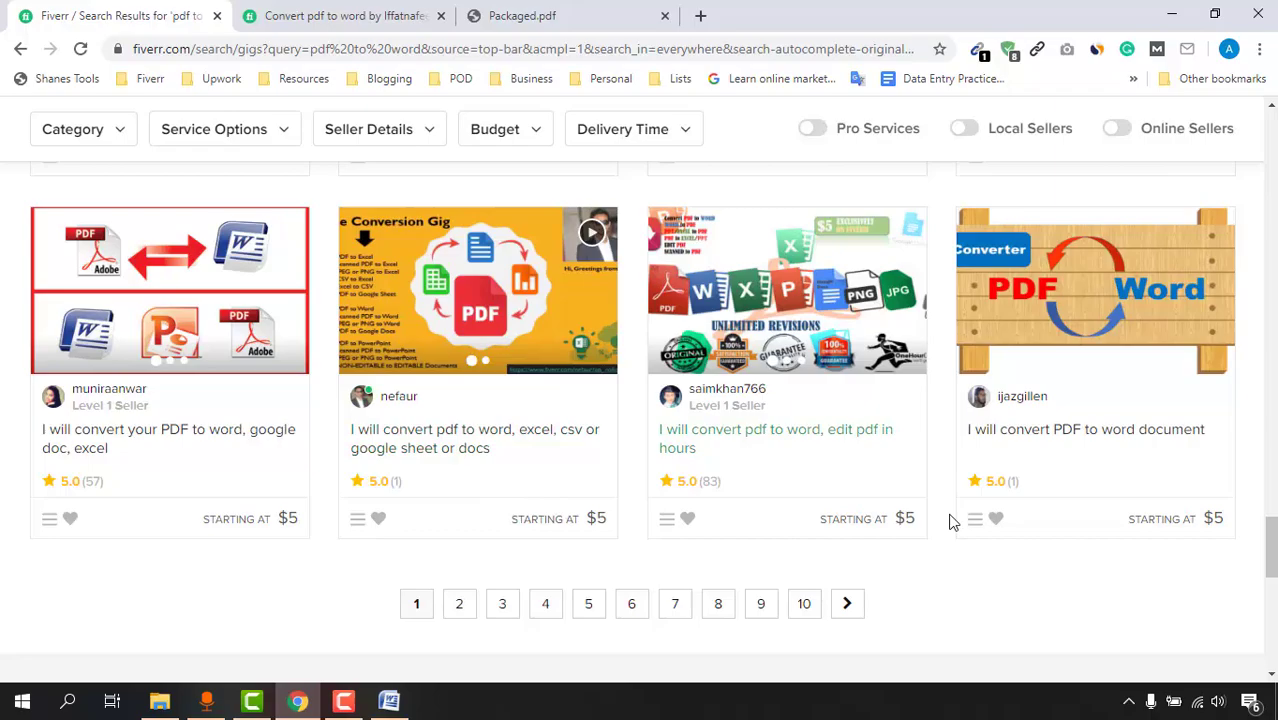
{"action": "scroll", "coordinate": [953, 519], "scroll_direction": "up", "scroll_amount": 8}
{"action": "scroll", "coordinate": [972, 455], "scroll_direction": "up", "scroll_amount": 12}
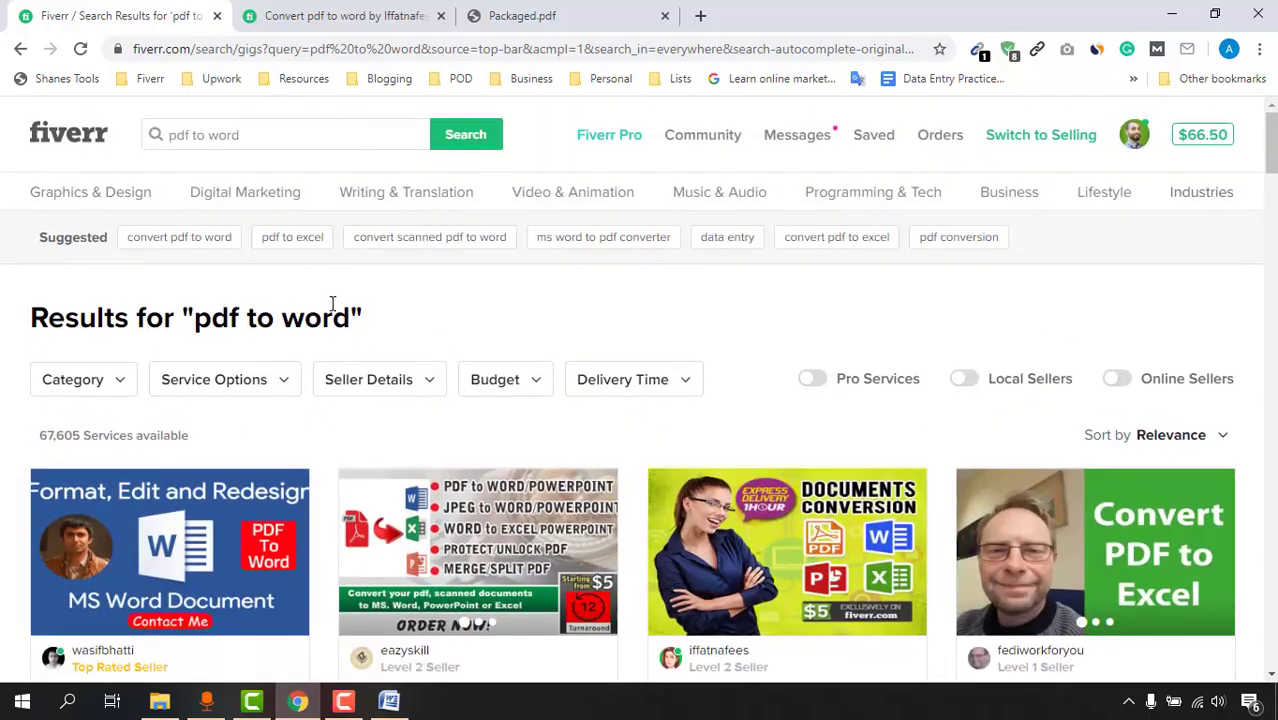
{"action": "left_click_drag", "start_coordinate": [348, 318], "coordinate": [188, 314]}
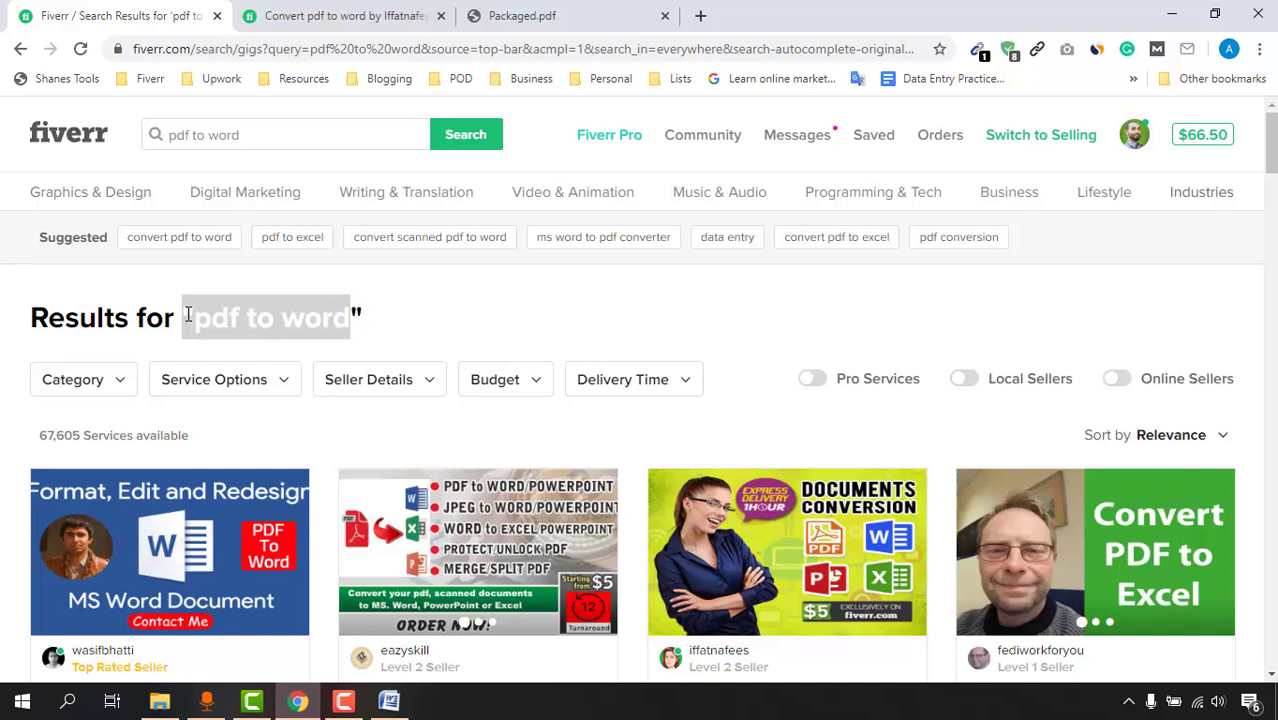